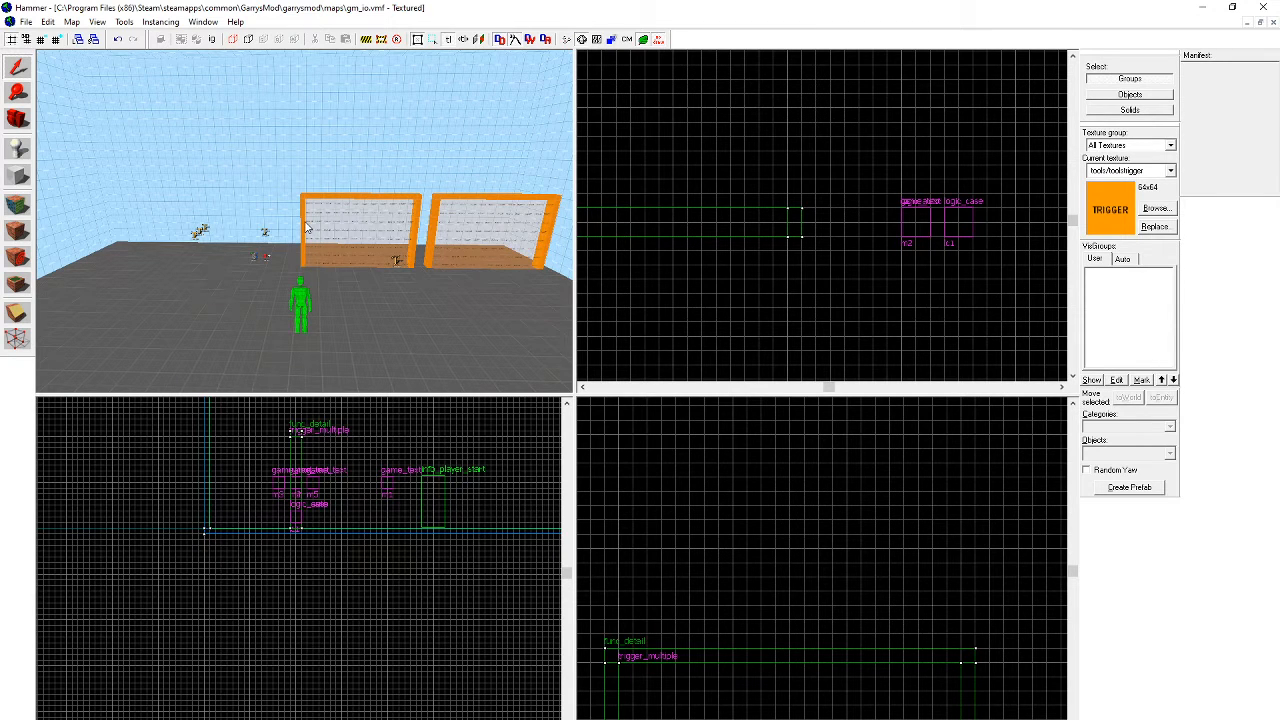
Examine the first doorway's trigger_multiple outputs, including the available output names and target inputs.
{"action": "key", "text": "w"}
{"action": "key", "text": "d"}
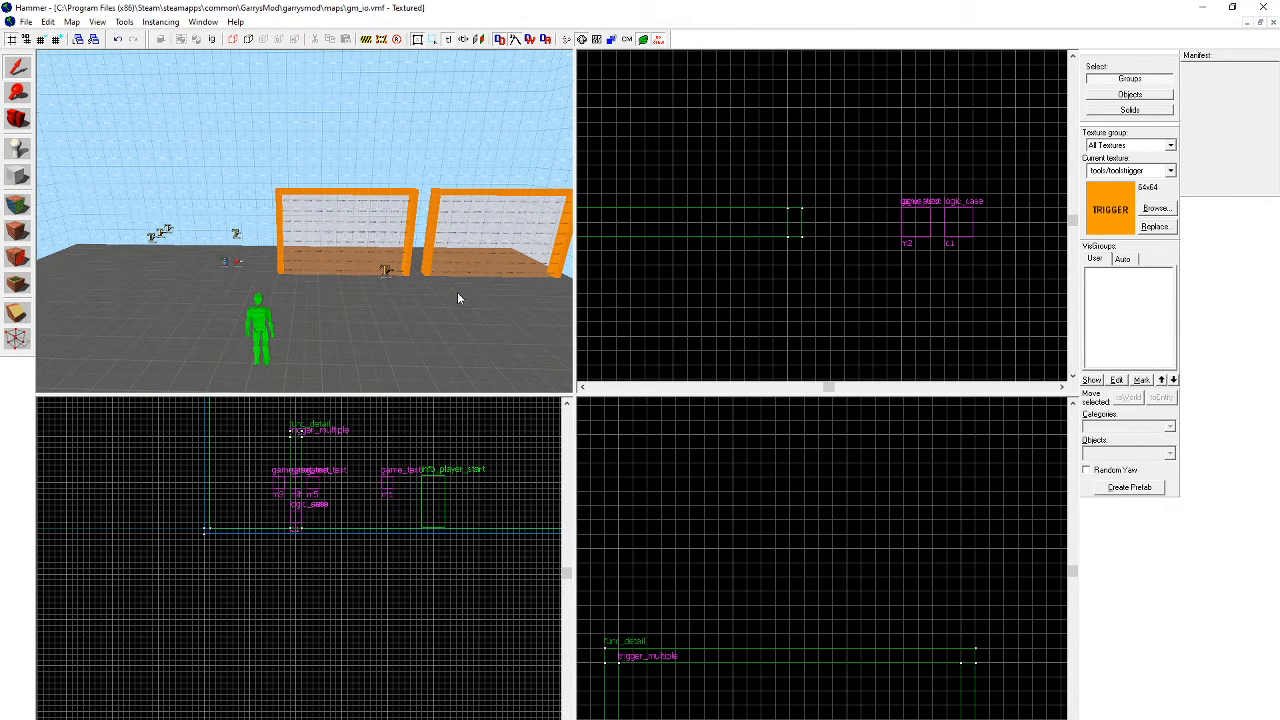
{"action": "double_click", "coordinate": [377, 242]}
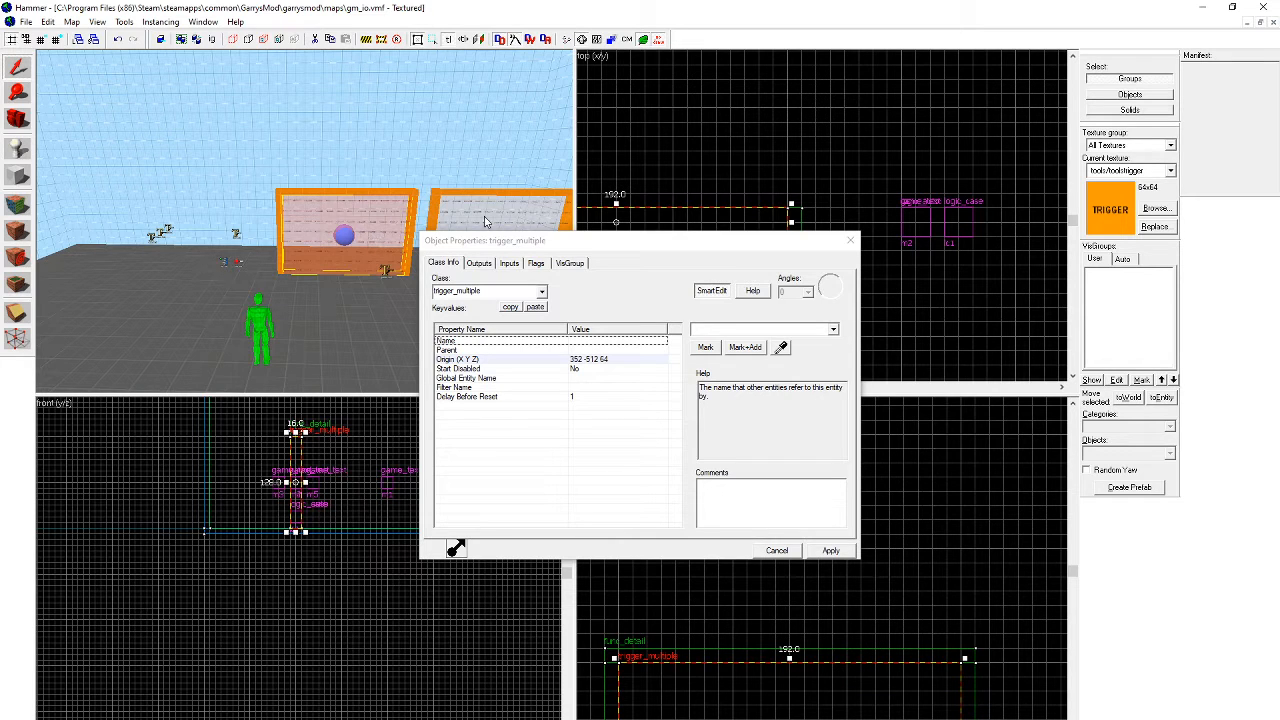
{"action": "left_click", "coordinate": [490, 261]}
{"action": "left_click", "coordinate": [484, 262]}
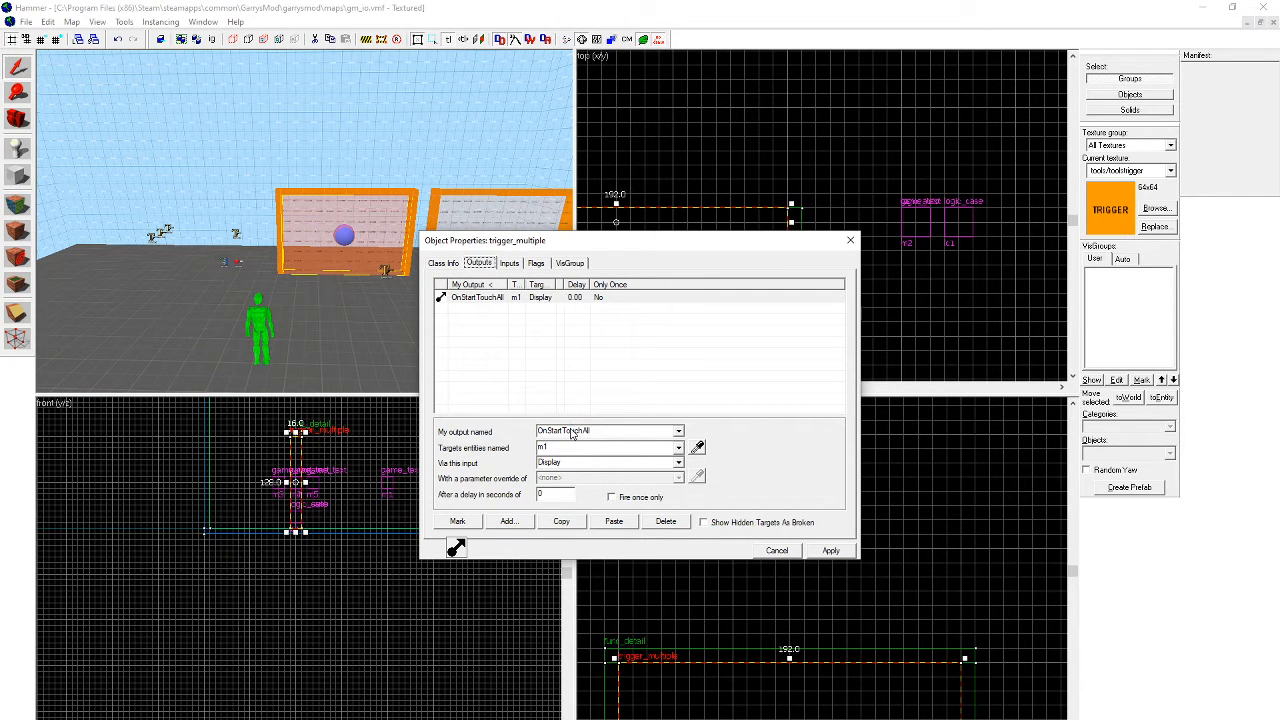
{"action": "left_click", "coordinate": [679, 431]}
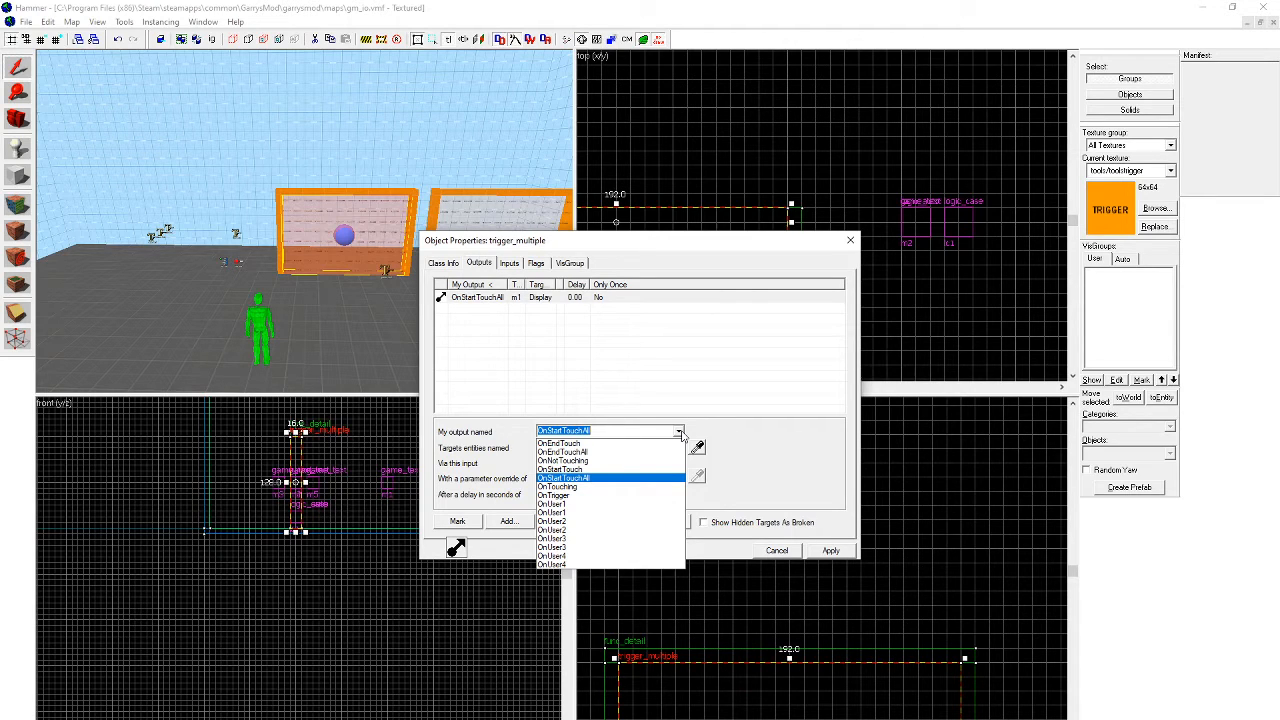
{"action": "left_click", "coordinate": [709, 355]}
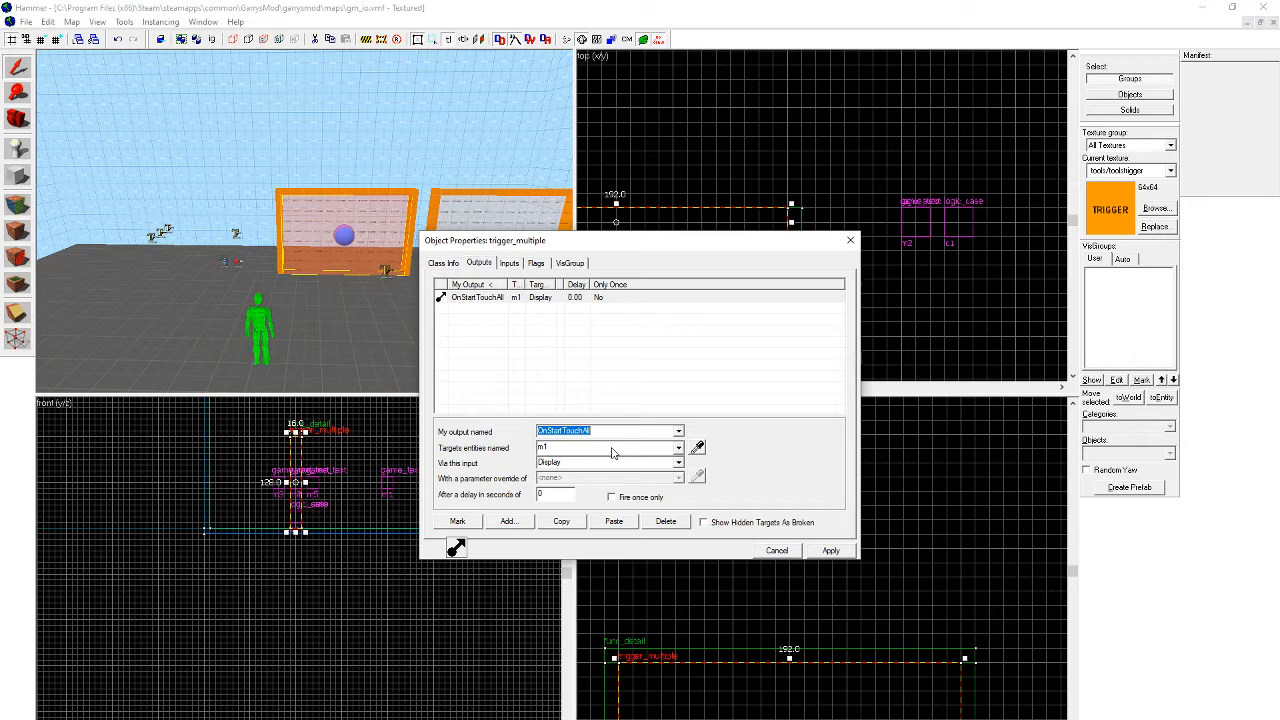
{"action": "left_click", "coordinate": [677, 463]}
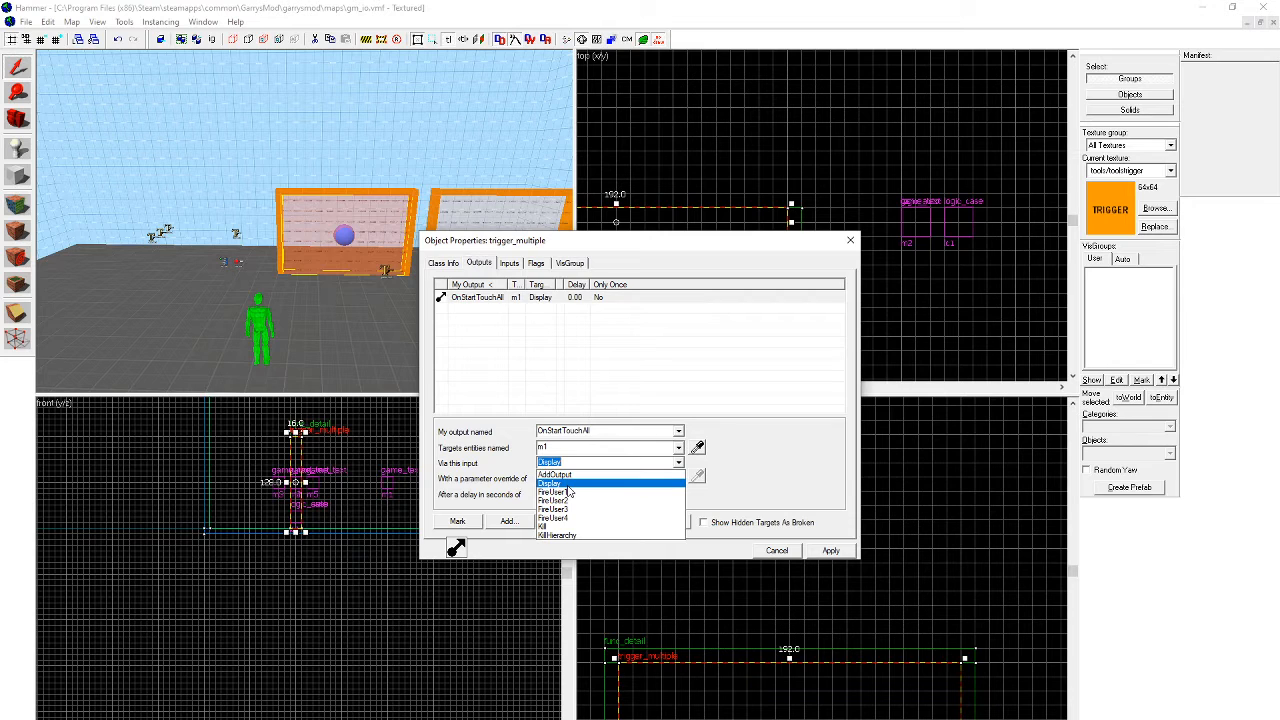
{"action": "left_click", "coordinate": [452, 481]}
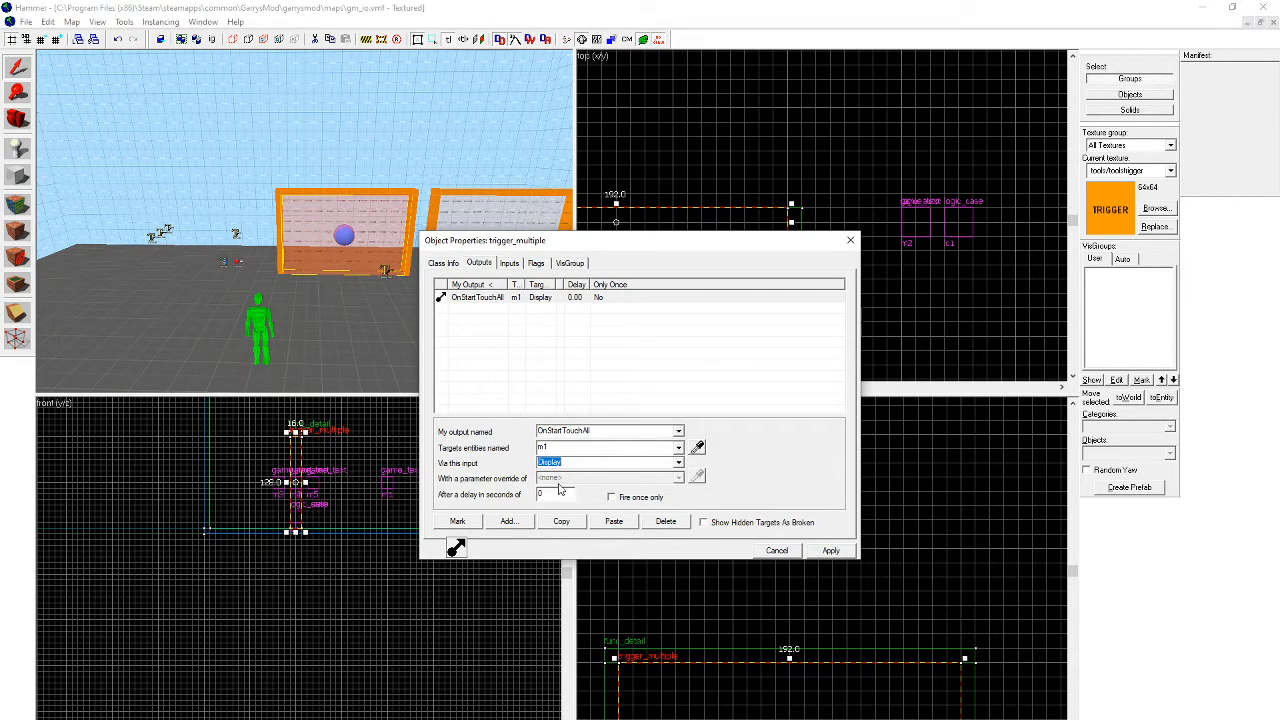
Try delays of 50 and 20 seconds on the trigger's OnStartTouchAll output and reset the delay to 0.
{"action": "left_click", "coordinate": [556, 492]}
{"action": "key", "text": "BackSpace"}
{"action": "type", "text": "50"}
{"action": "key", "text": "BackSpace"}
{"action": "key", "text": "BackSpace"}
{"action": "type", "text": "20"}
{"action": "key", "text": "BackSpace"}
{"action": "key", "text": "BackSpace"}
{"action": "type", "text": "0"}
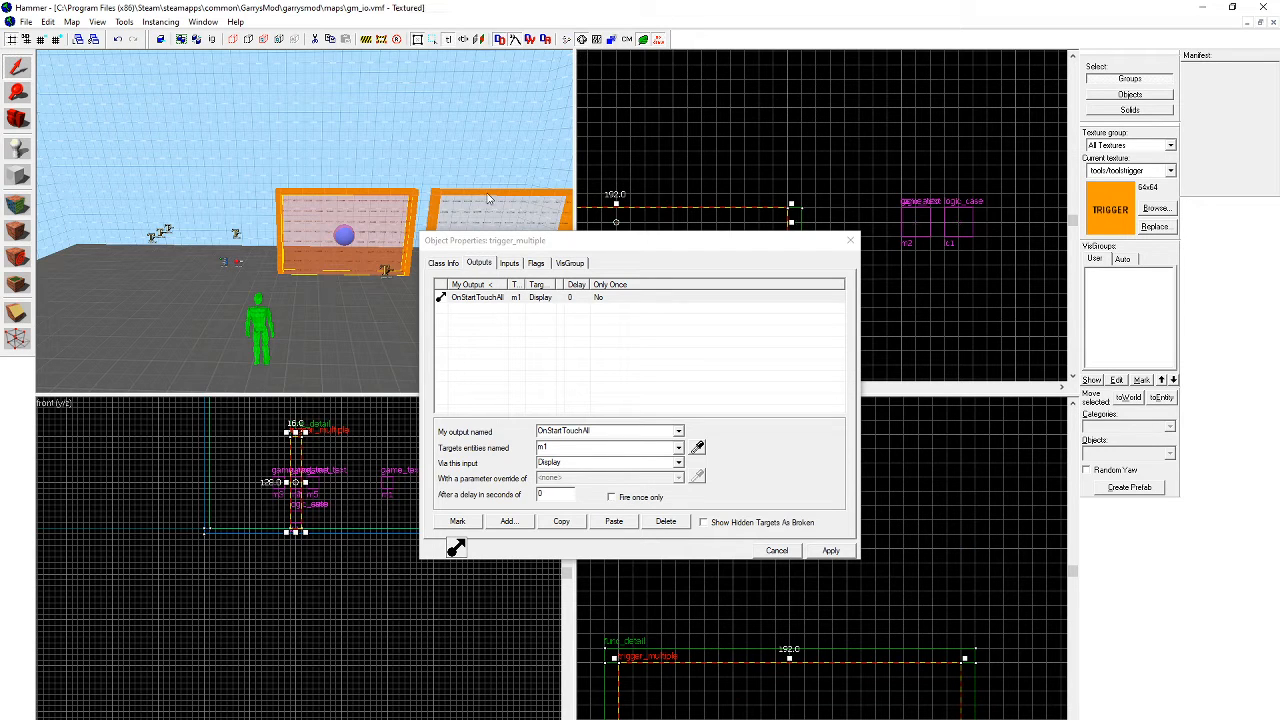
Examine the logic_auto entity's inputs, its OnMapSpawn output and the other output names it offers.
{"action": "key", "text": "w"}
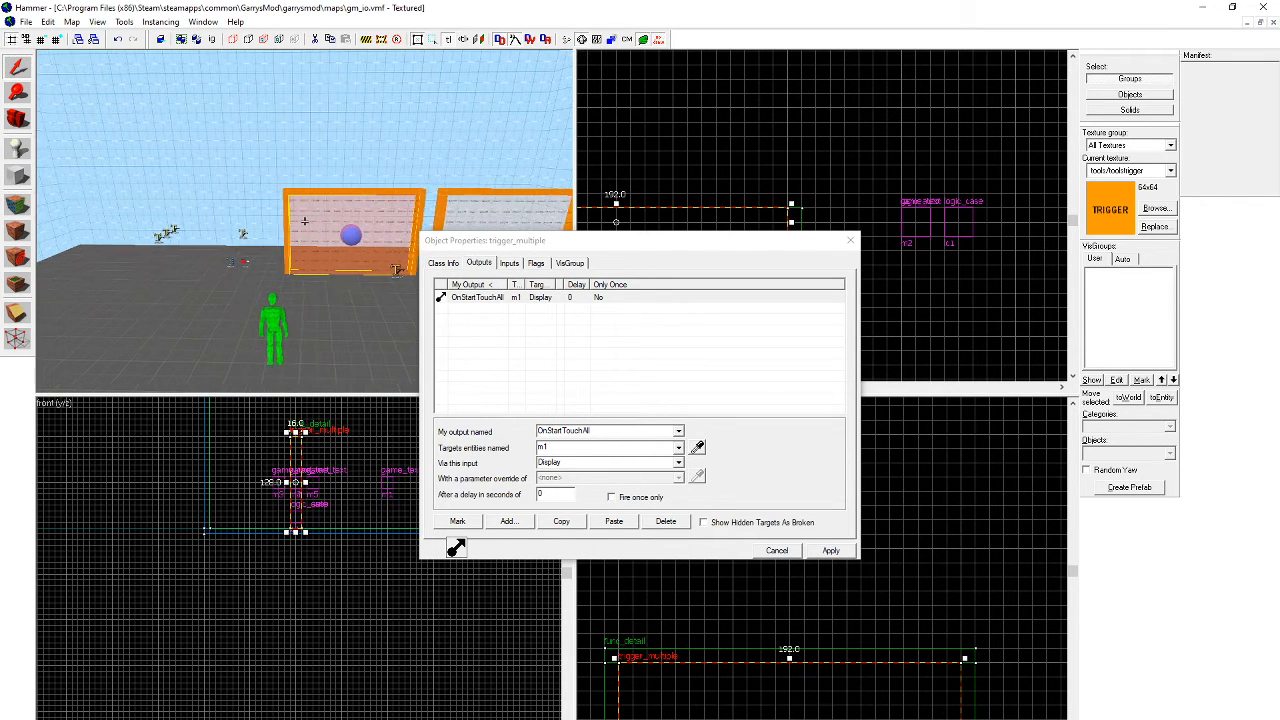
{"action": "key", "text": "w"}
{"action": "key", "text": "a"}
{"action": "left_click", "coordinate": [258, 297]}
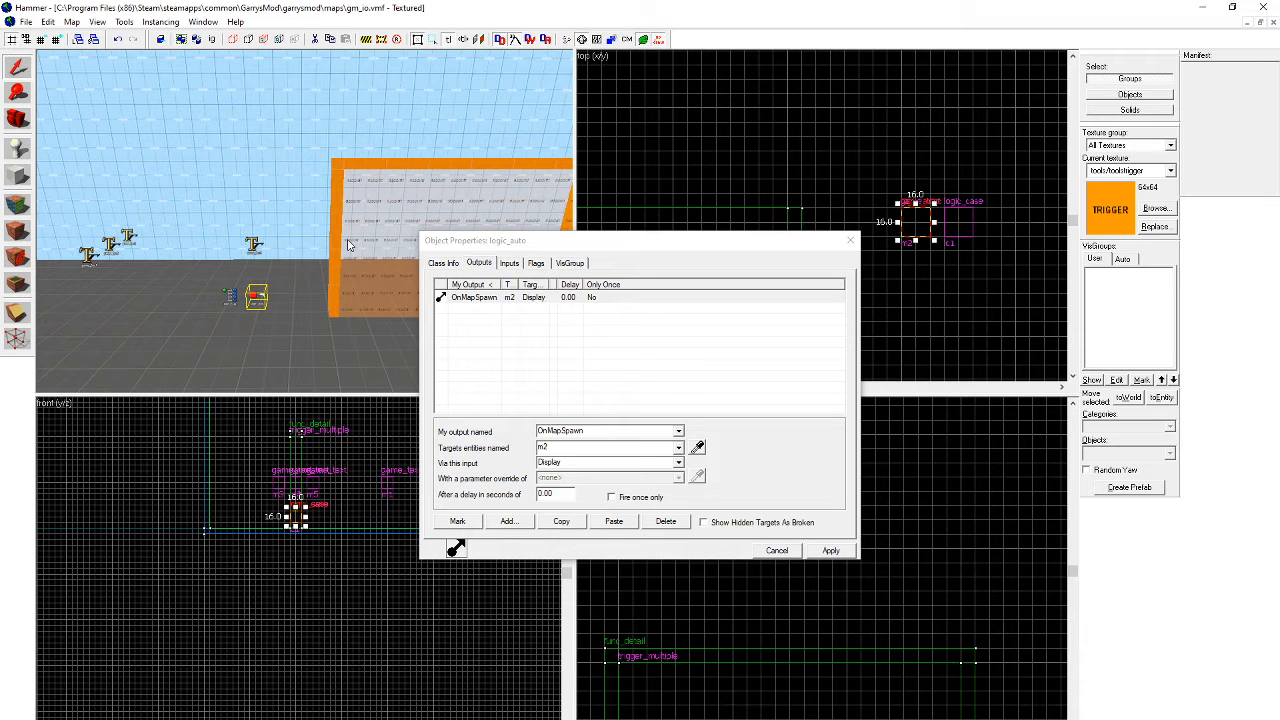
{"action": "left_click", "coordinate": [450, 260]}
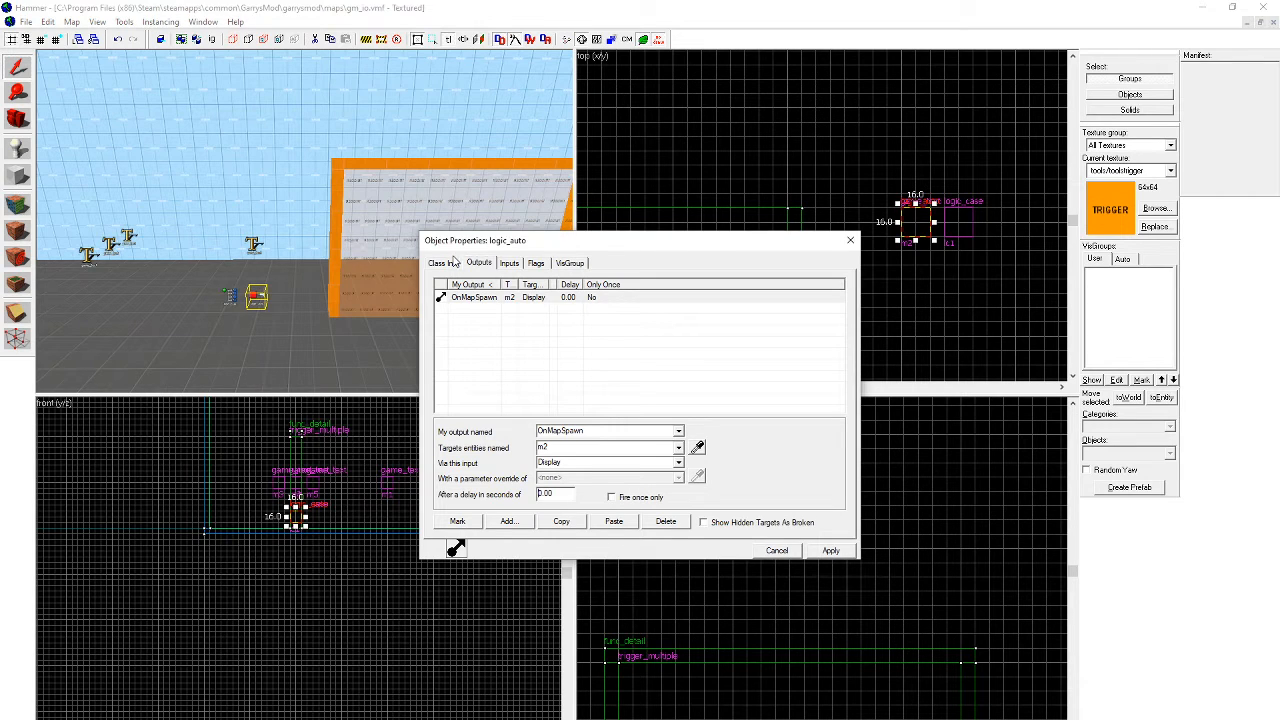
{"action": "left_click", "coordinate": [510, 263]}
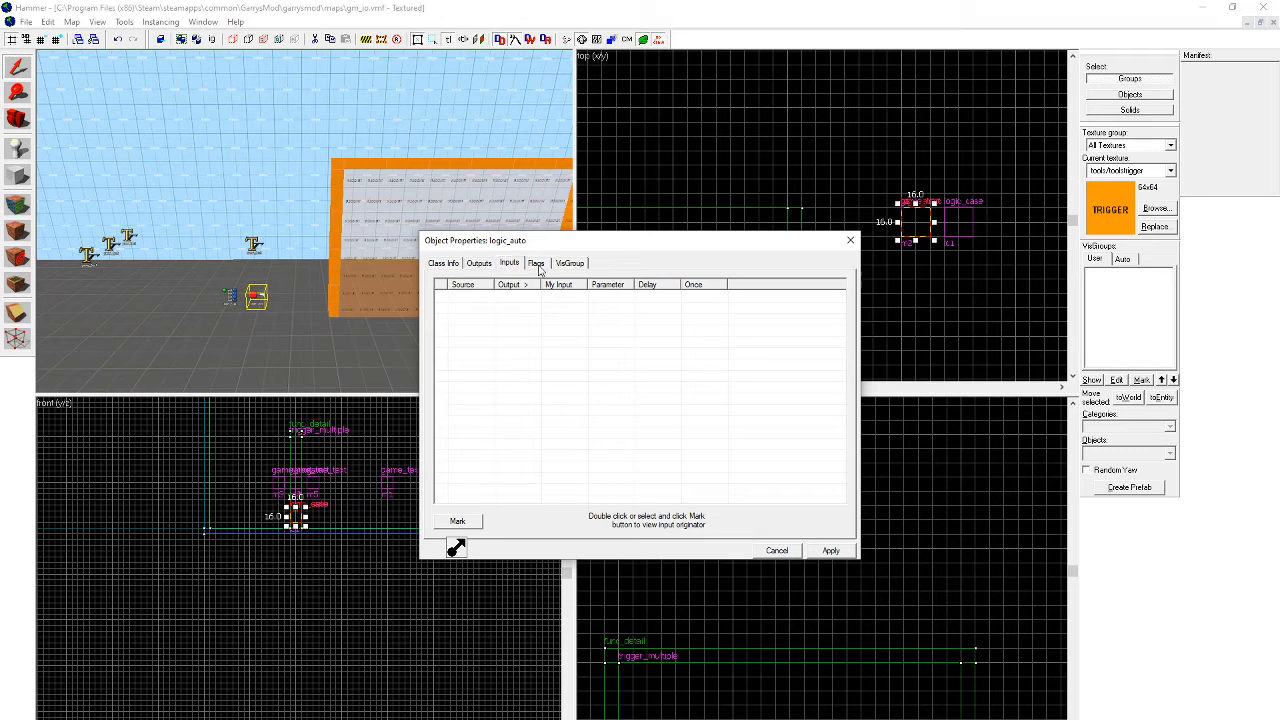
{"action": "left_click", "coordinate": [492, 264]}
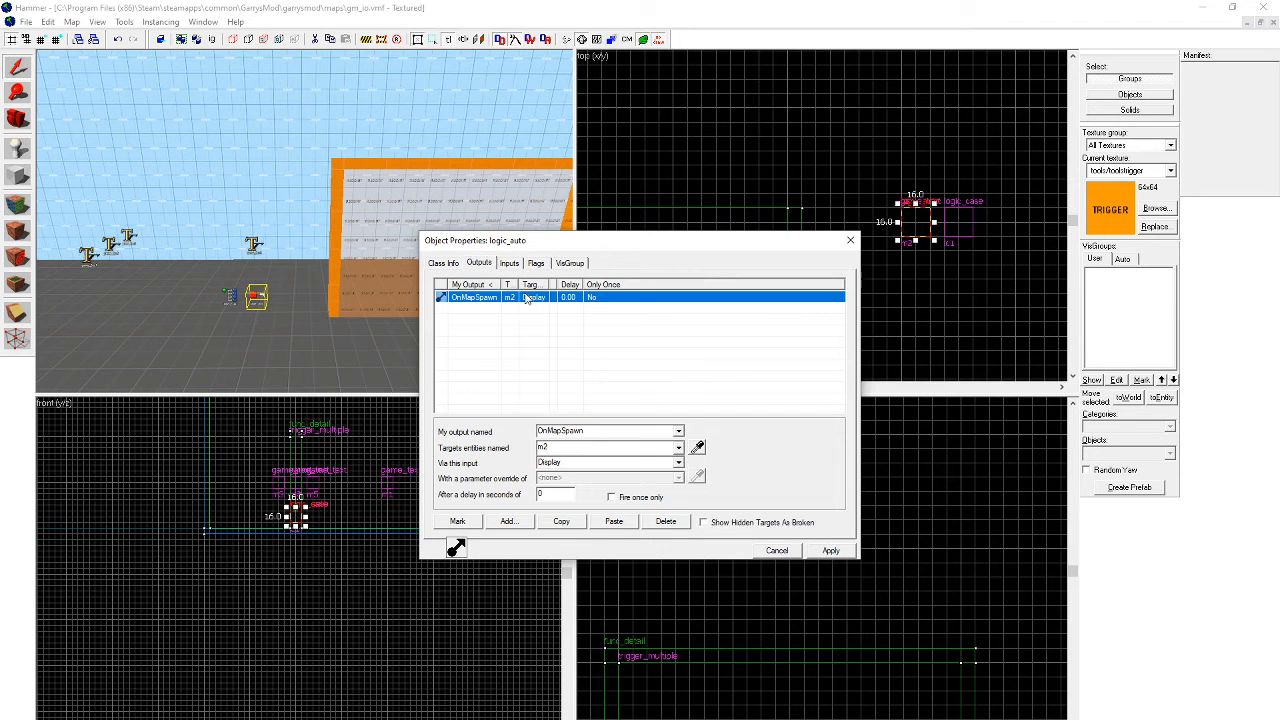
{"action": "left_click", "coordinate": [679, 431]}
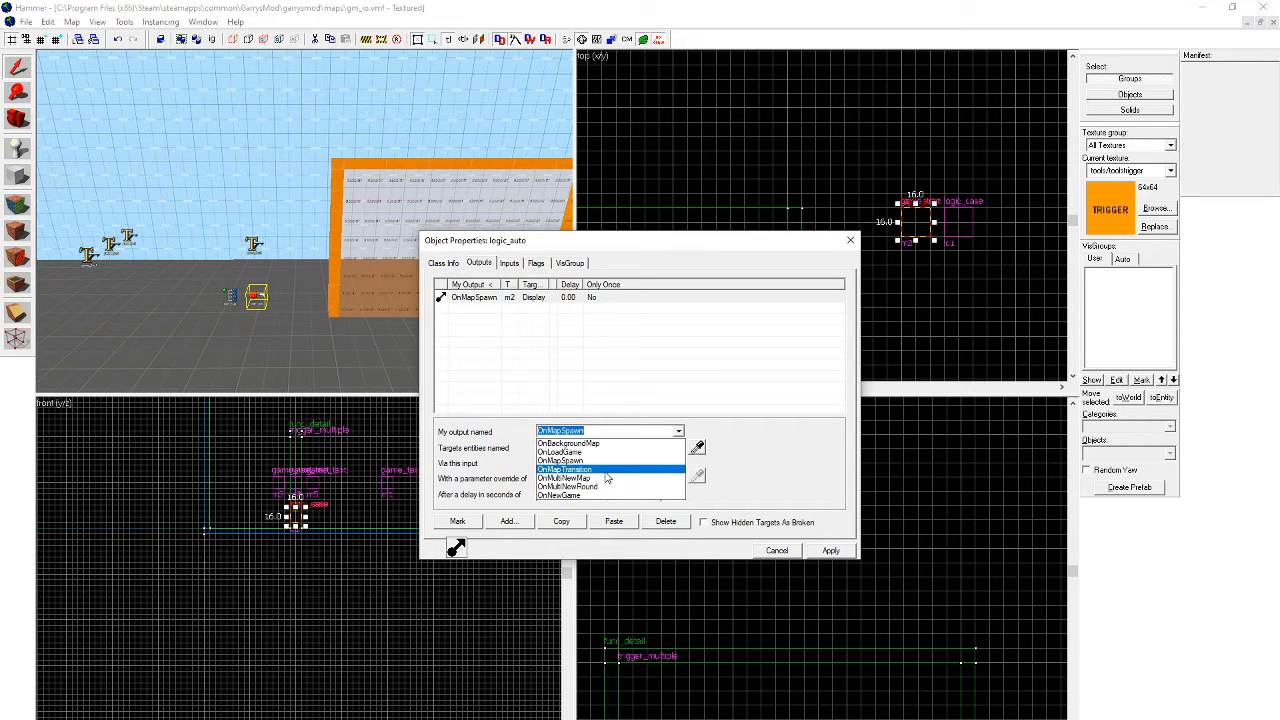
{"action": "left_click", "coordinate": [683, 350]}
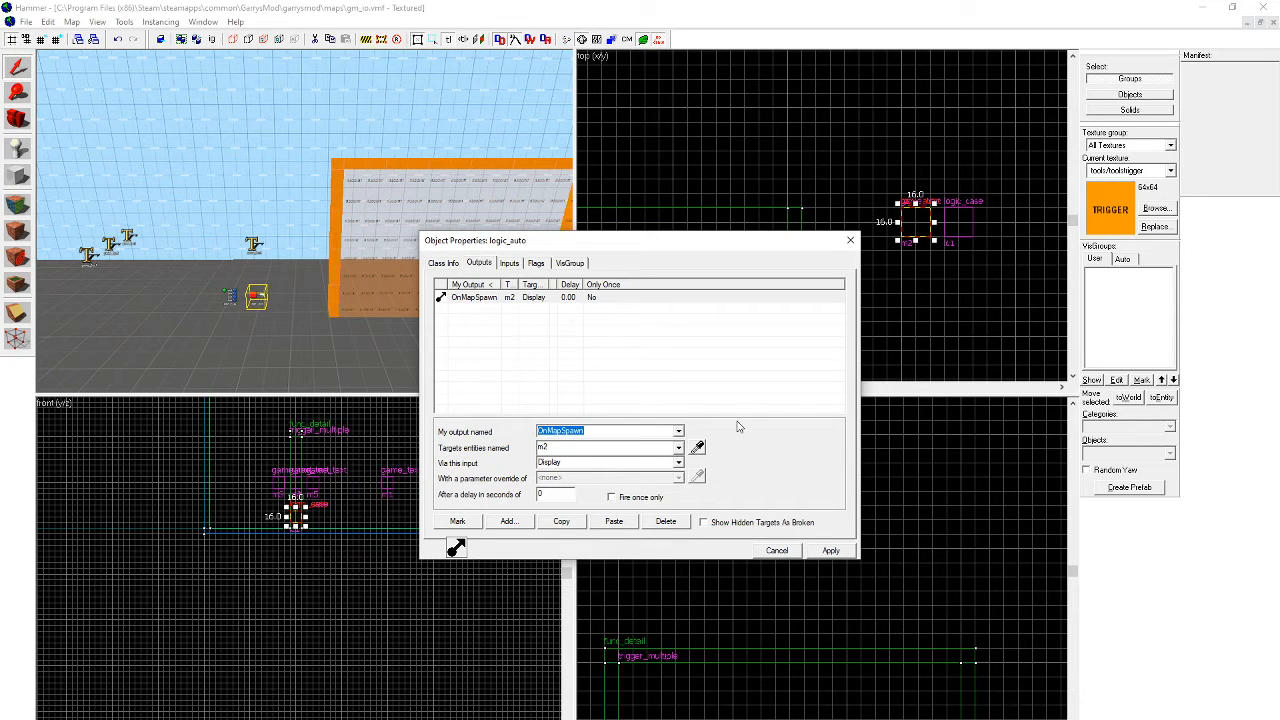
Check the flags of the first doorway's trigger_multiple and apply its properties.
{"action": "left_click", "coordinate": [345, 272]}
{"action": "left_click", "coordinate": [353, 250]}
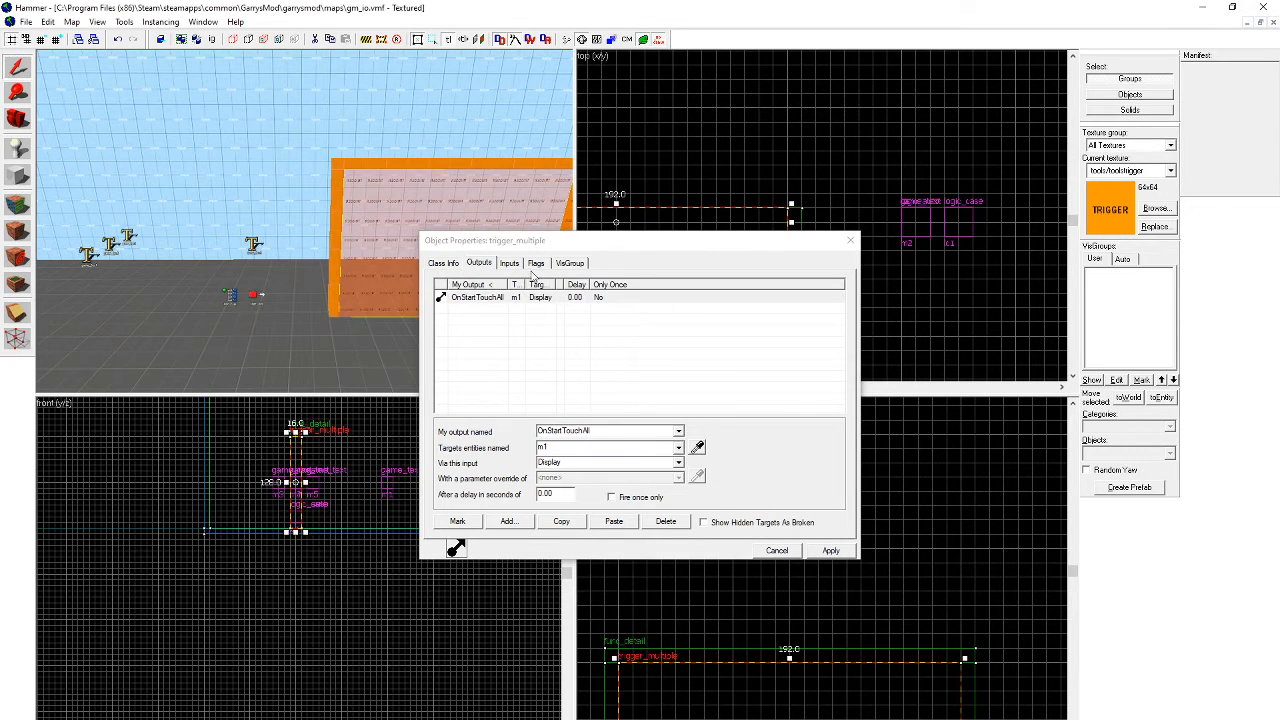
{"action": "left_click", "coordinate": [534, 263]}
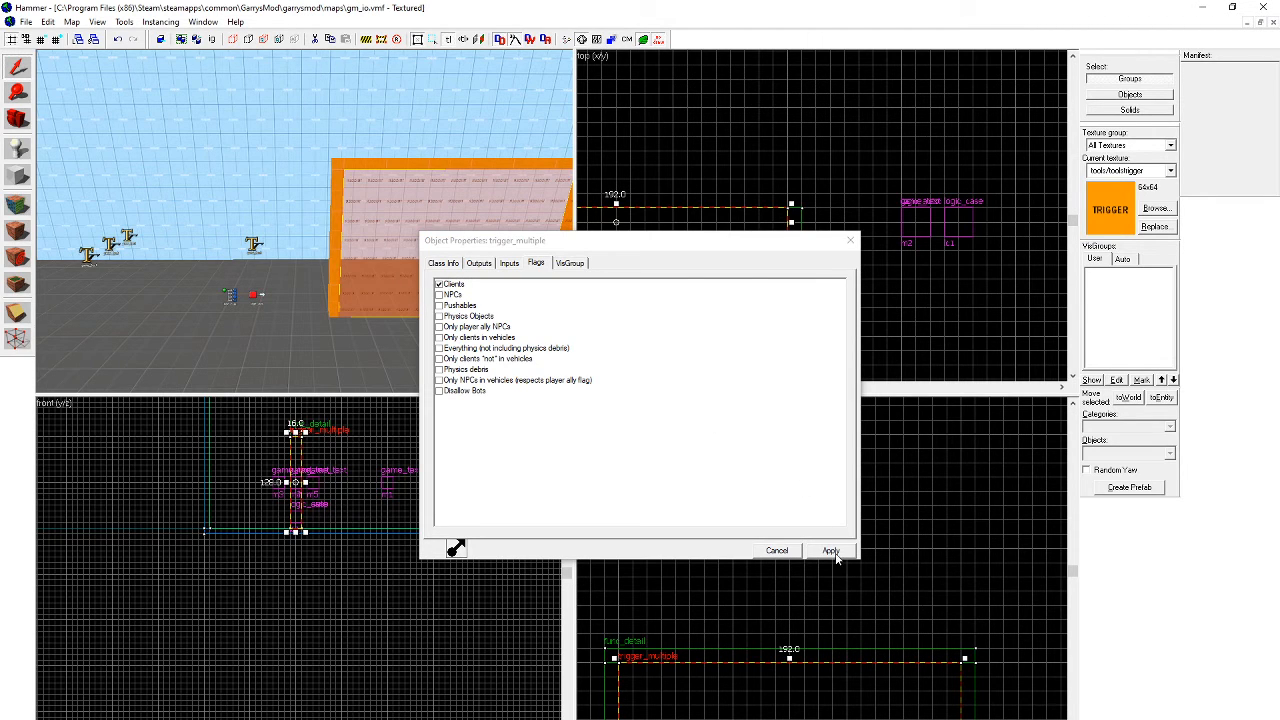
{"action": "left_click", "coordinate": [831, 551]}
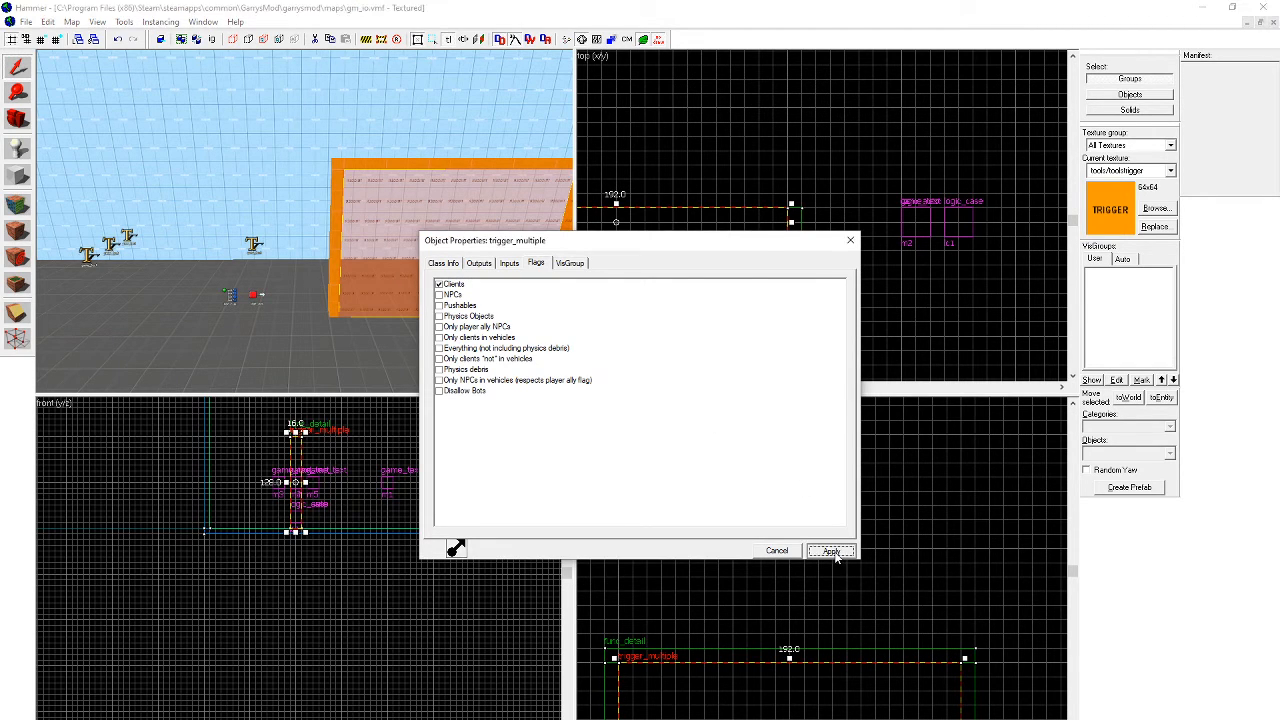
Try the value d for Case 01 of the logic_case entity and clear it again.
{"action": "left_click", "coordinate": [231, 296]}
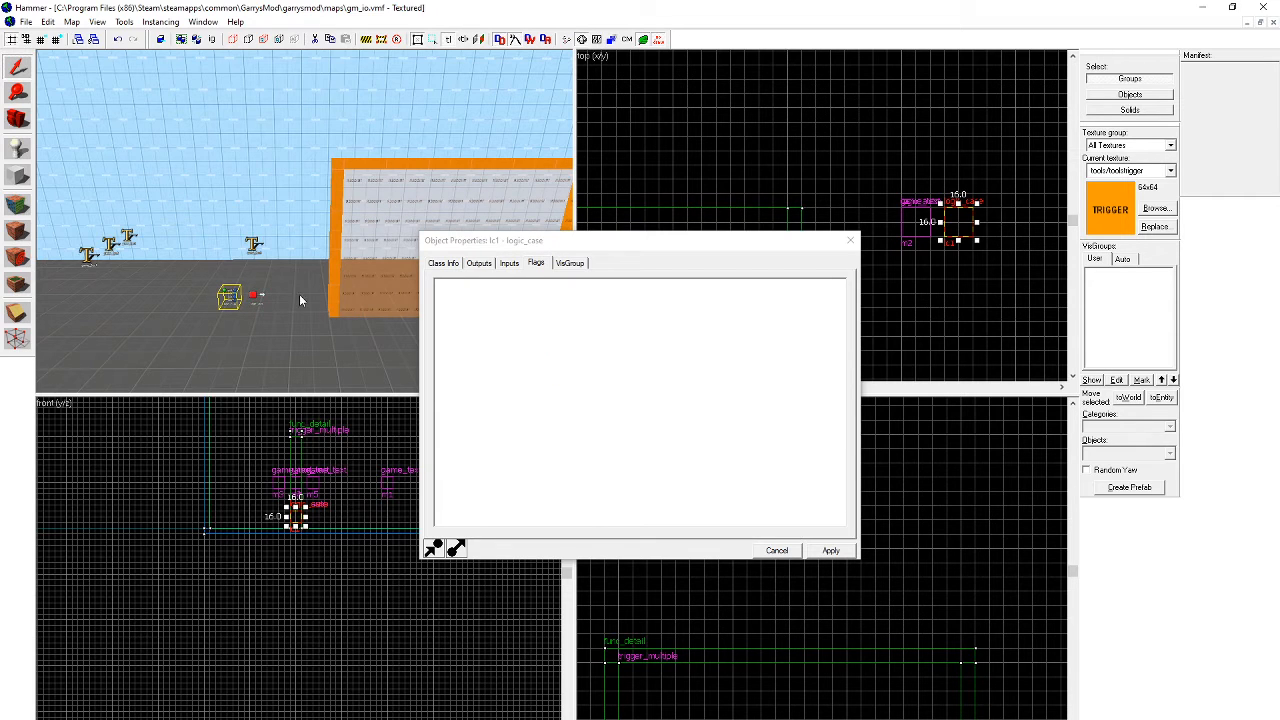
{"action": "left_click", "coordinate": [459, 263]}
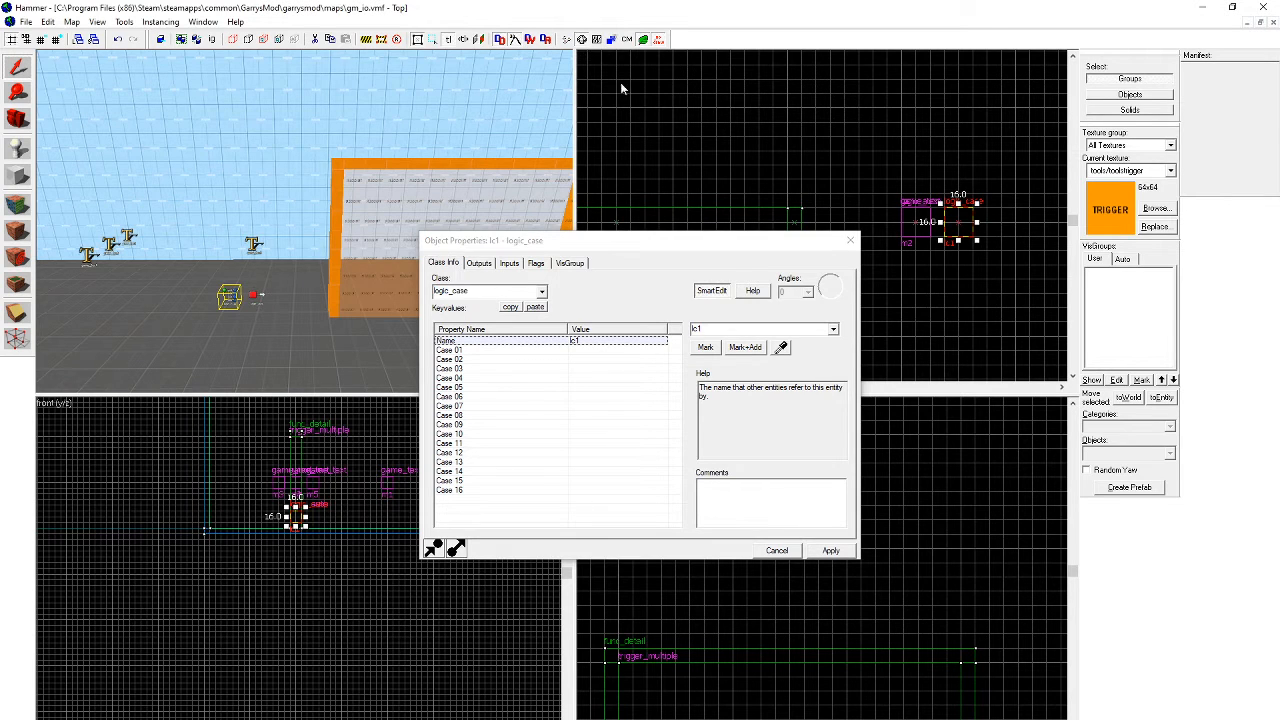
{"action": "left_click", "coordinate": [655, 359]}
{"action": "left_click", "coordinate": [588, 351]}
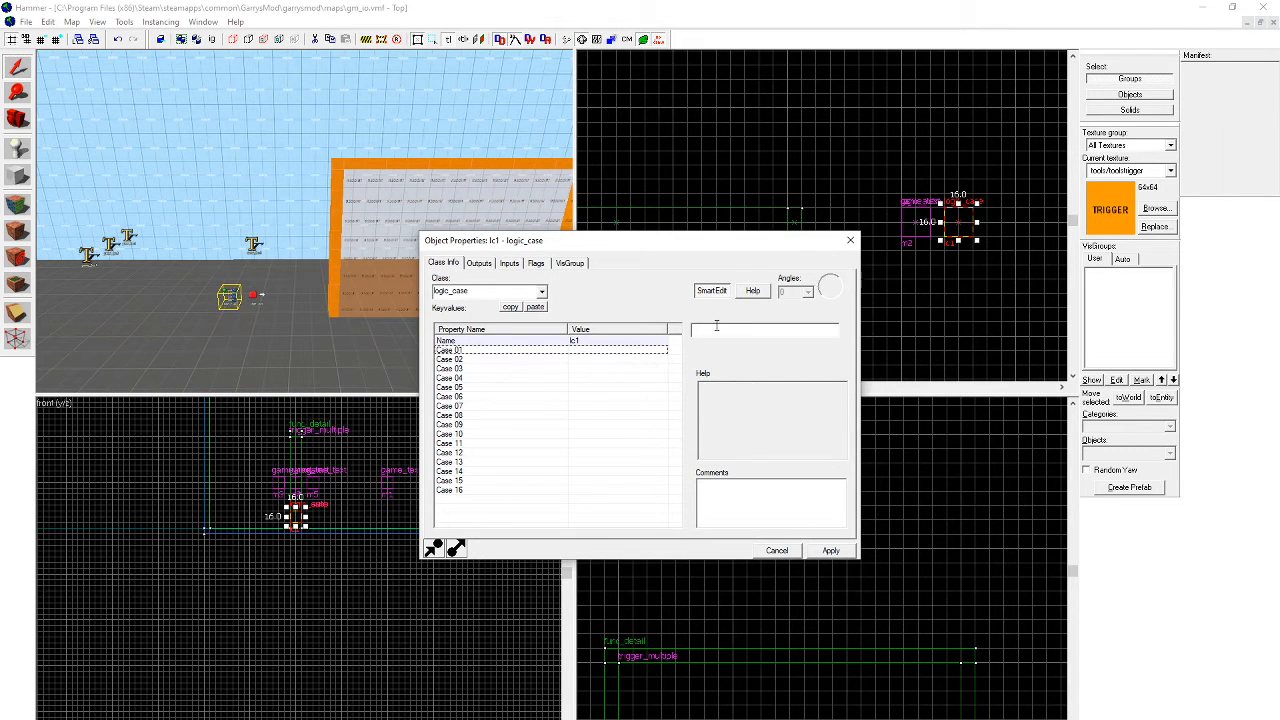
{"action": "type", "text": "d"}
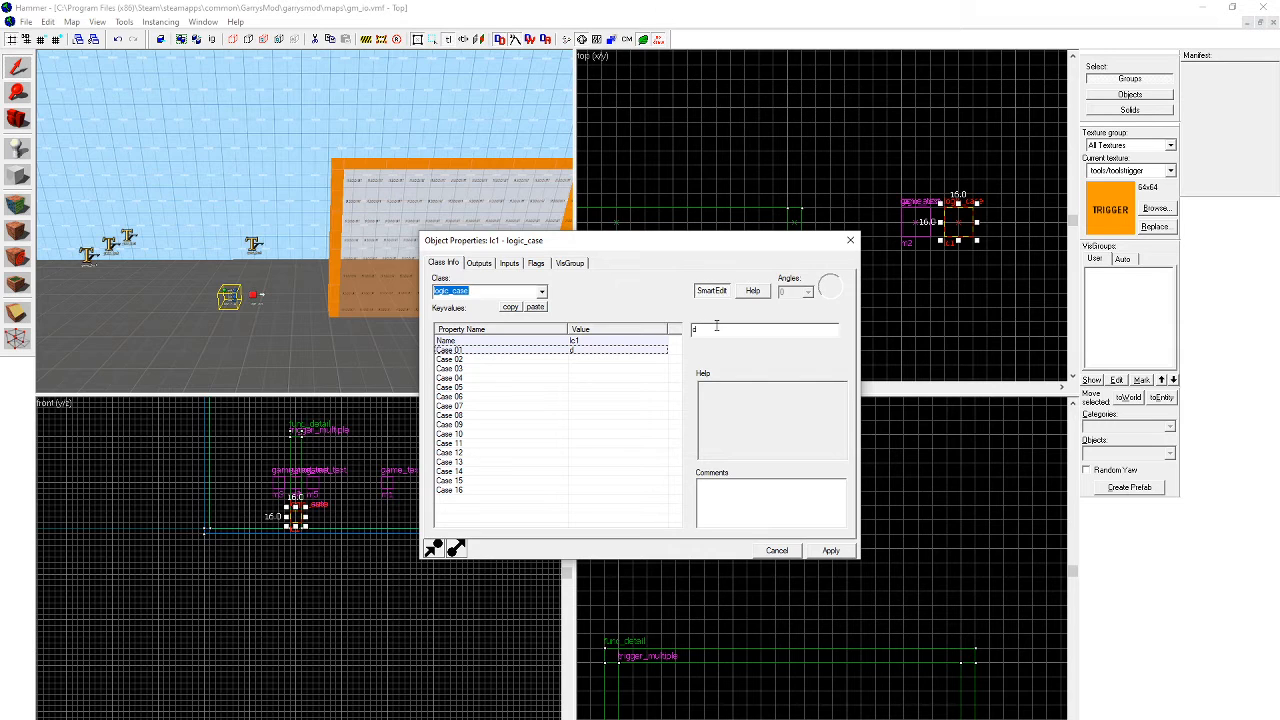
{"action": "left_click", "coordinate": [716, 327]}
{"action": "key", "text": "BackSpace"}
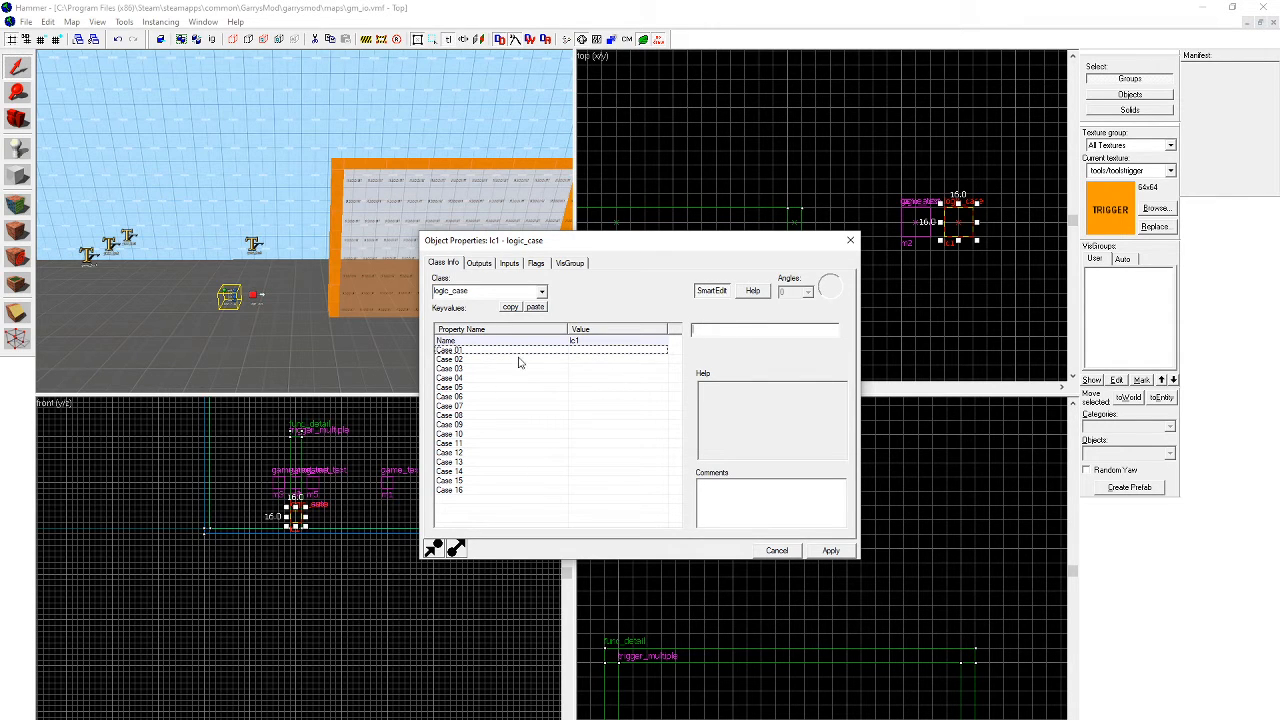
Review the logic_case entity's outputs, inputs and flags, and apply its properties.
{"action": "left_click", "coordinate": [479, 264]}
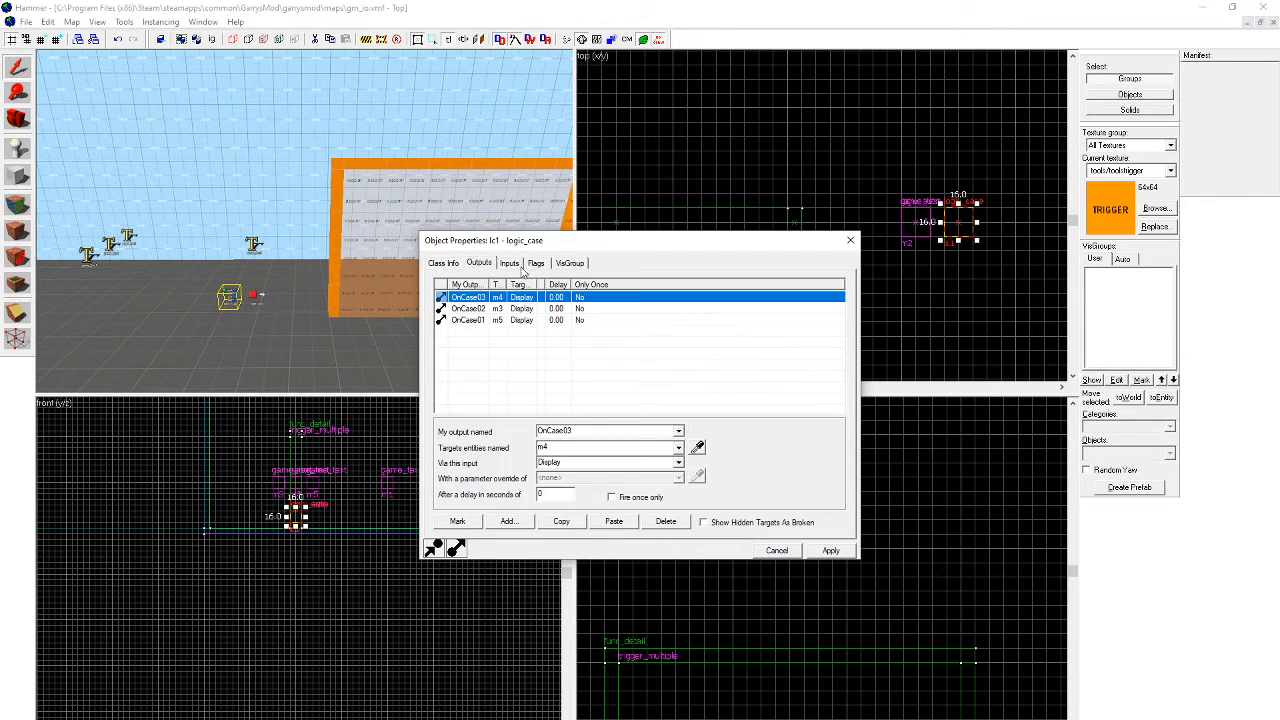
{"action": "left_click", "coordinate": [517, 264]}
{"action": "left_click", "coordinate": [539, 263]}
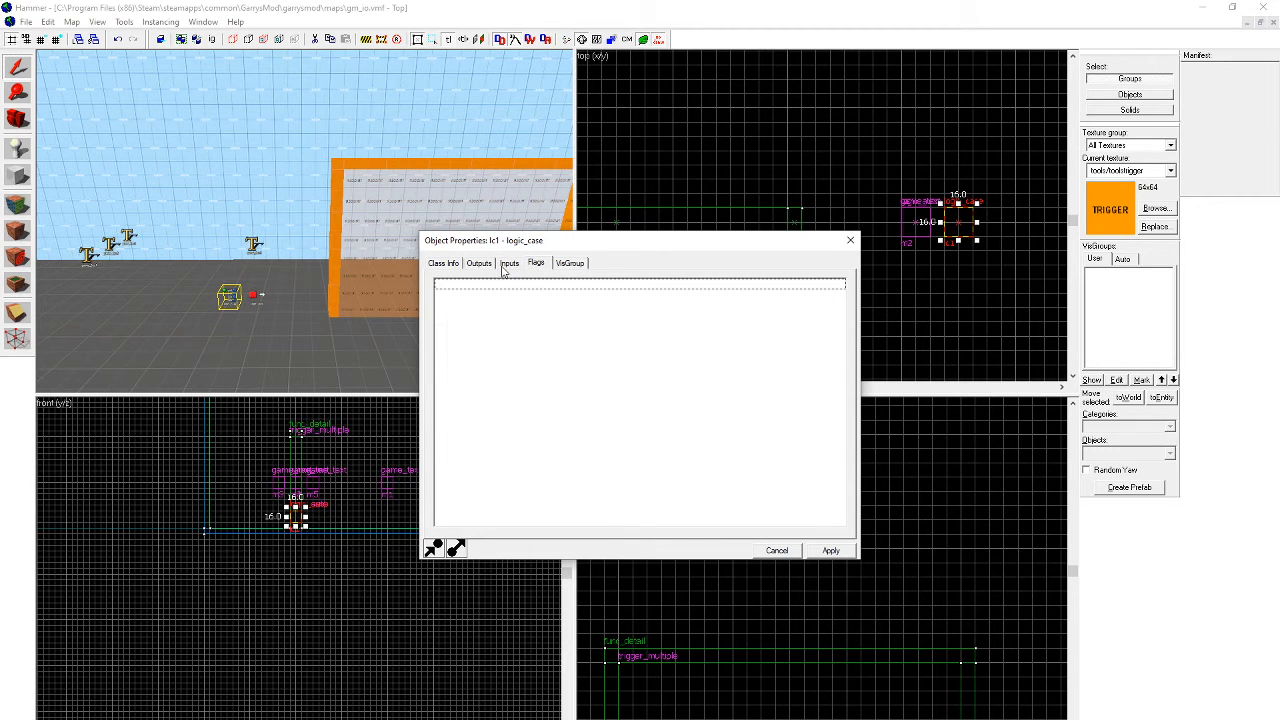
{"action": "left_click", "coordinate": [506, 268]}
{"action": "left_click", "coordinate": [481, 263]}
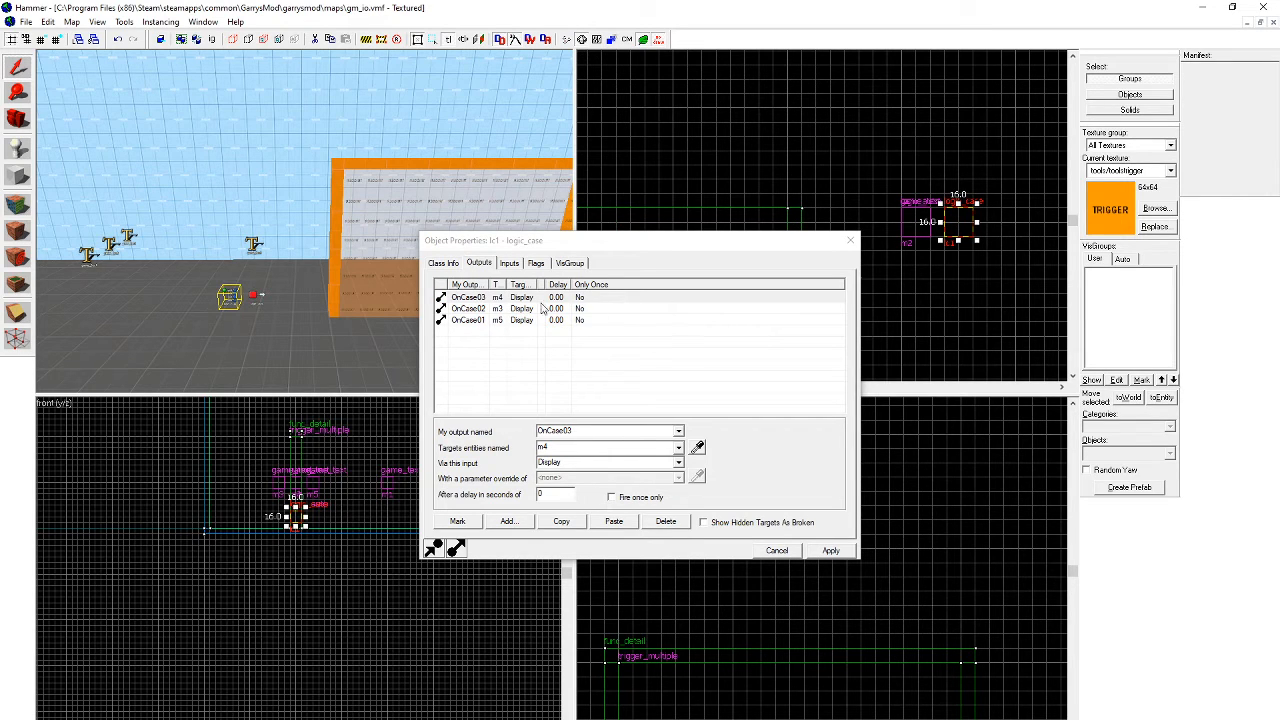
{"action": "left_click", "coordinate": [831, 551]}
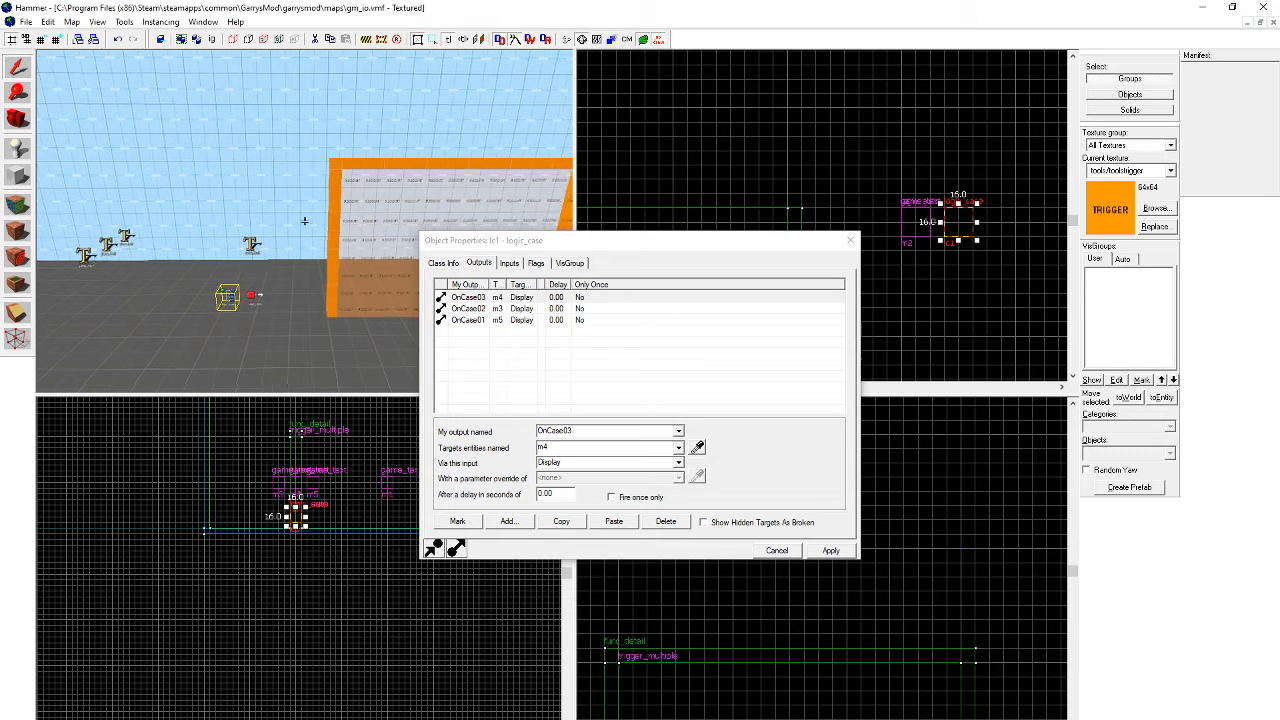
Inspect the outputs of the second doorway's trigger_multiple, apply its properties and close them.
{"action": "key", "text": "s"}
{"action": "key", "text": "z"}
{"action": "left_click", "coordinate": [385, 190]}
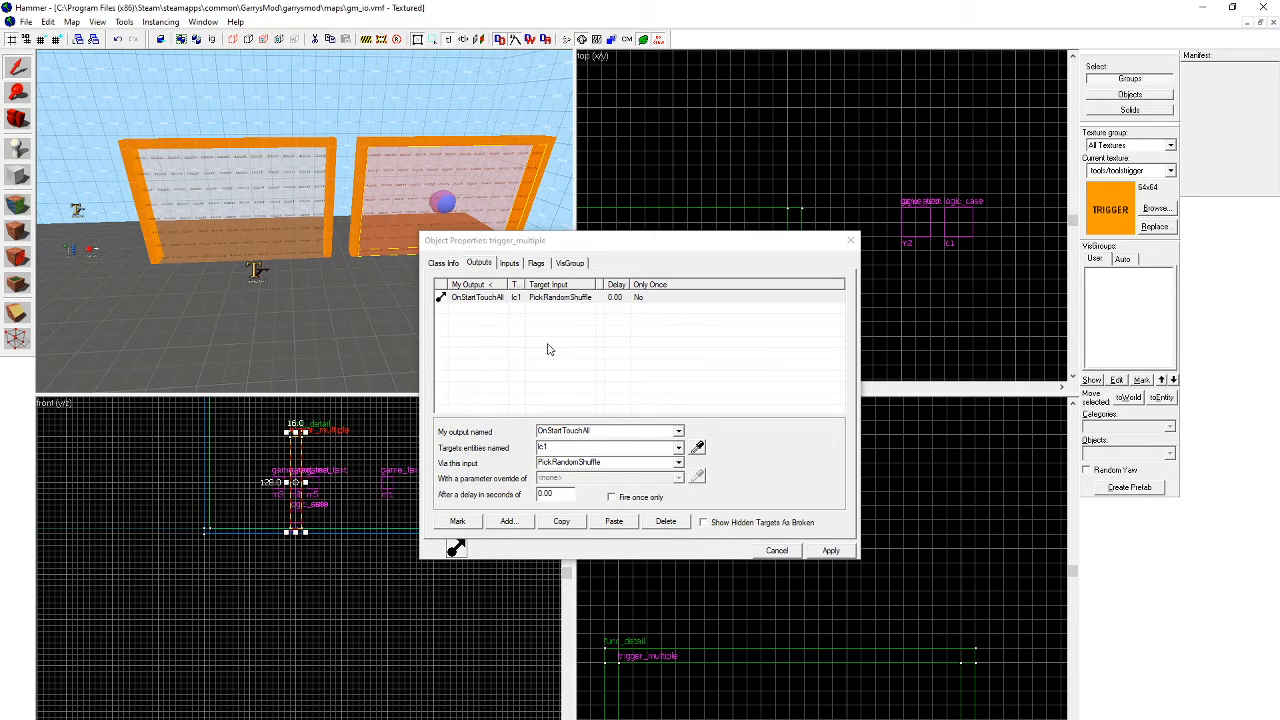
{"action": "left_click", "coordinate": [831, 550]}
{"action": "left_click", "coordinate": [850, 240]}
Review the Run Map compile settings and dismiss them without compiling.
{"action": "scroll", "coordinate": [410, 221], "scroll_direction": "down", "scroll_amount": 3}
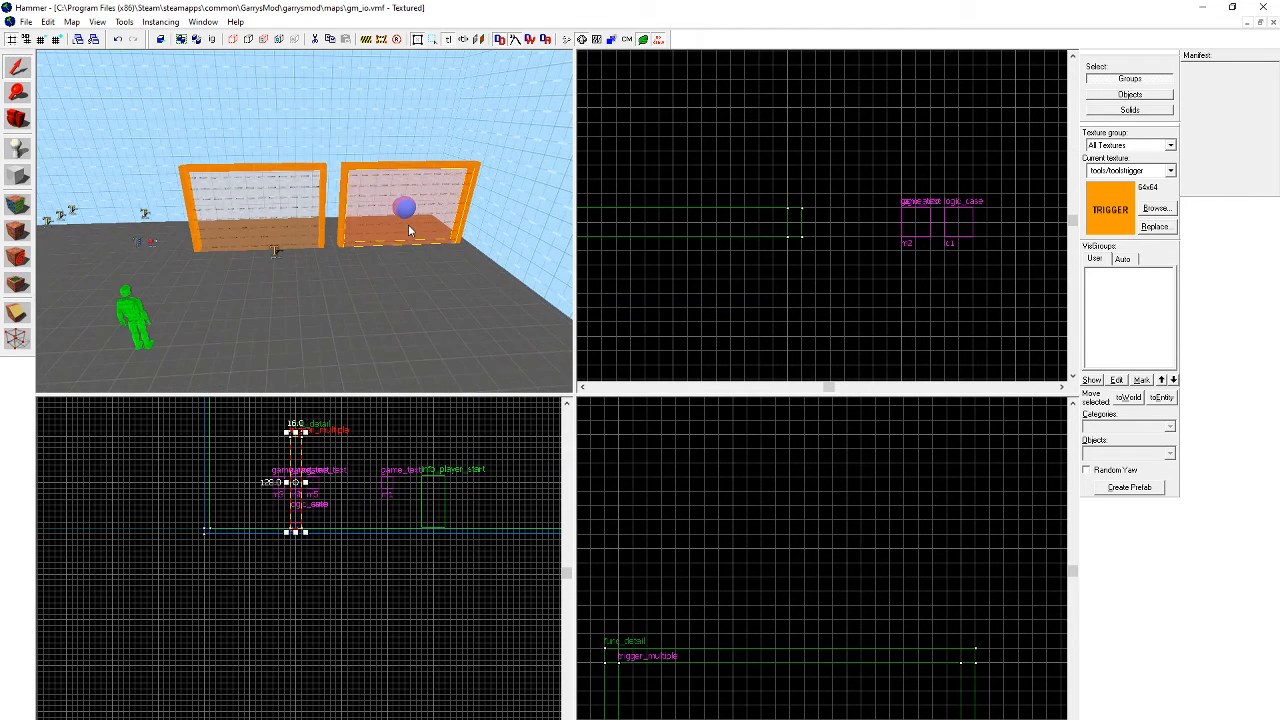
{"action": "scroll", "coordinate": [408, 224], "scroll_direction": "down", "scroll_amount": 3}
{"action": "key", "text": "F9"}
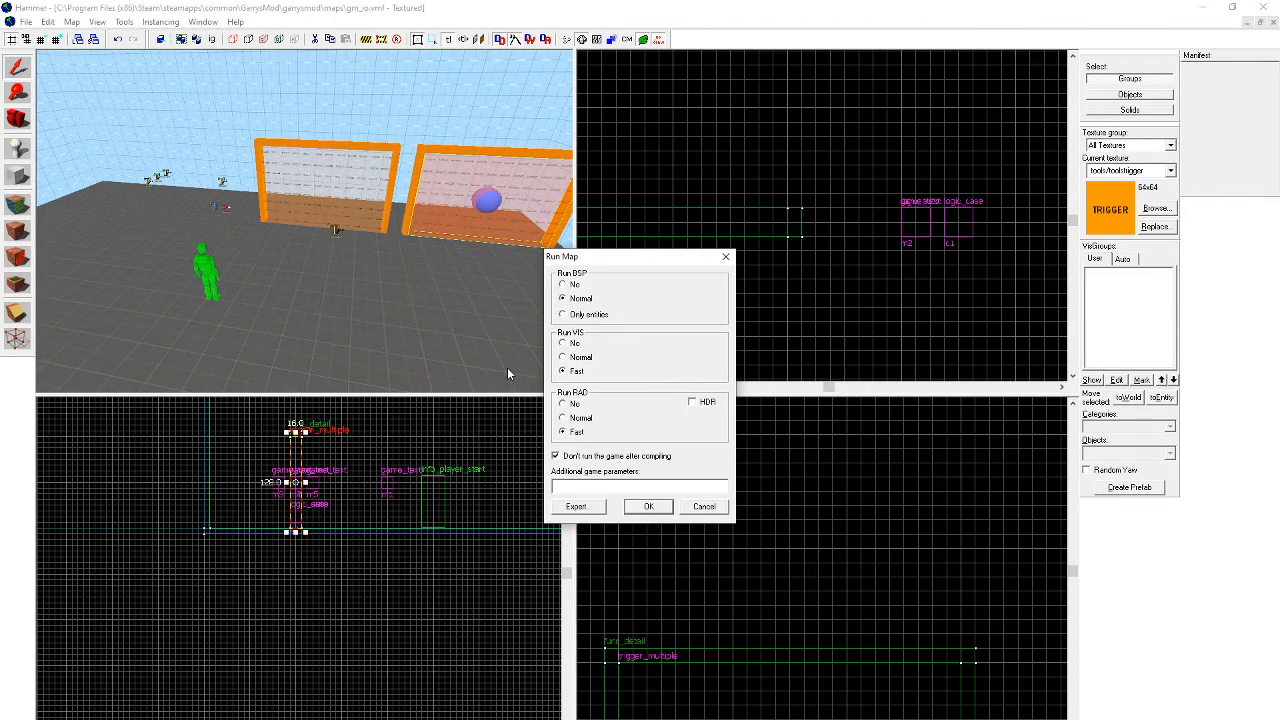
{"action": "key", "text": "Escape"}
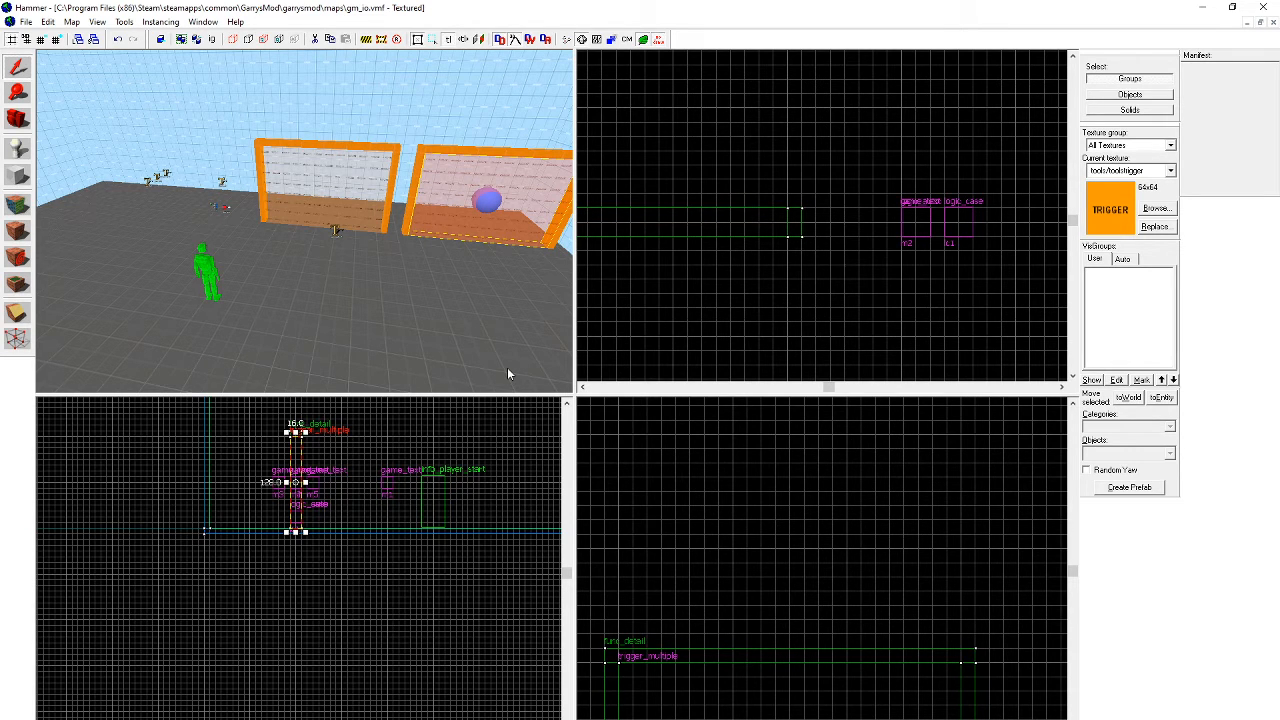
Switch to Garry's Mod, load the map with the console command "map gm_io" and close the server welcome message.
{"action": "scroll", "coordinate": [582, 382], "scroll_direction": "down", "scroll_amount": 6}
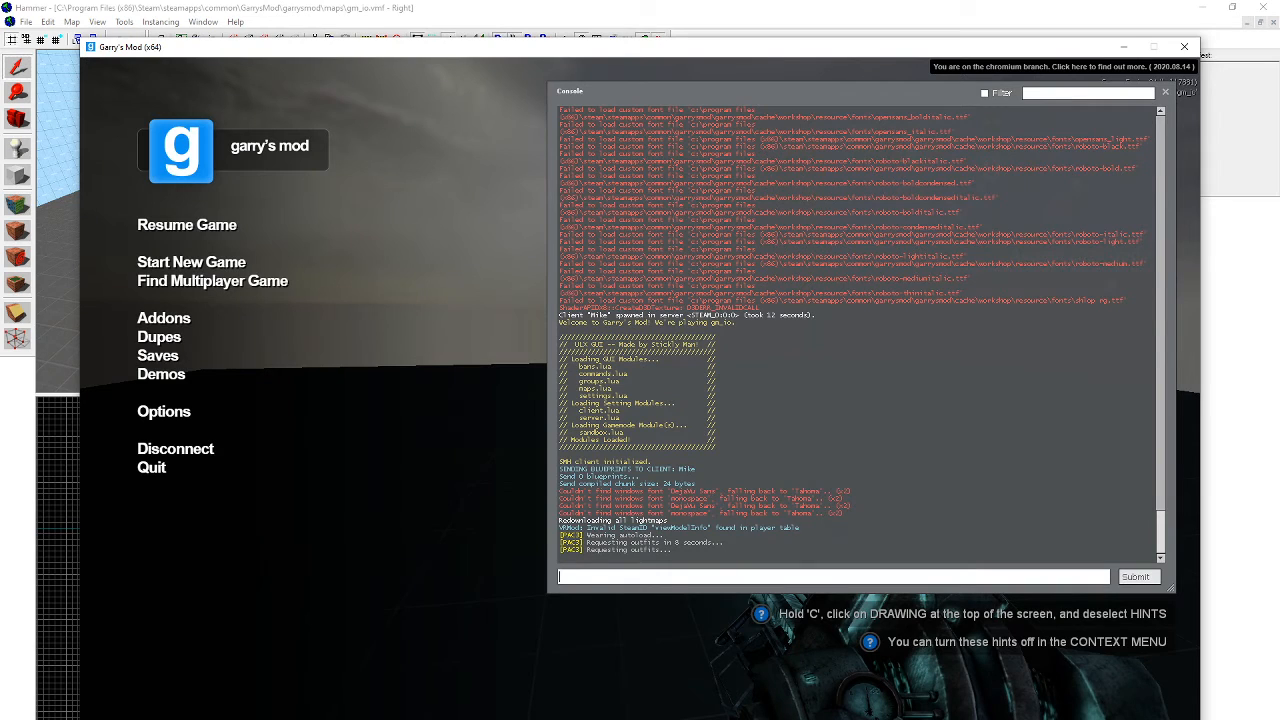
{"action": "type", "text": "map gm_io"}
{"action": "key", "text": "Return"}
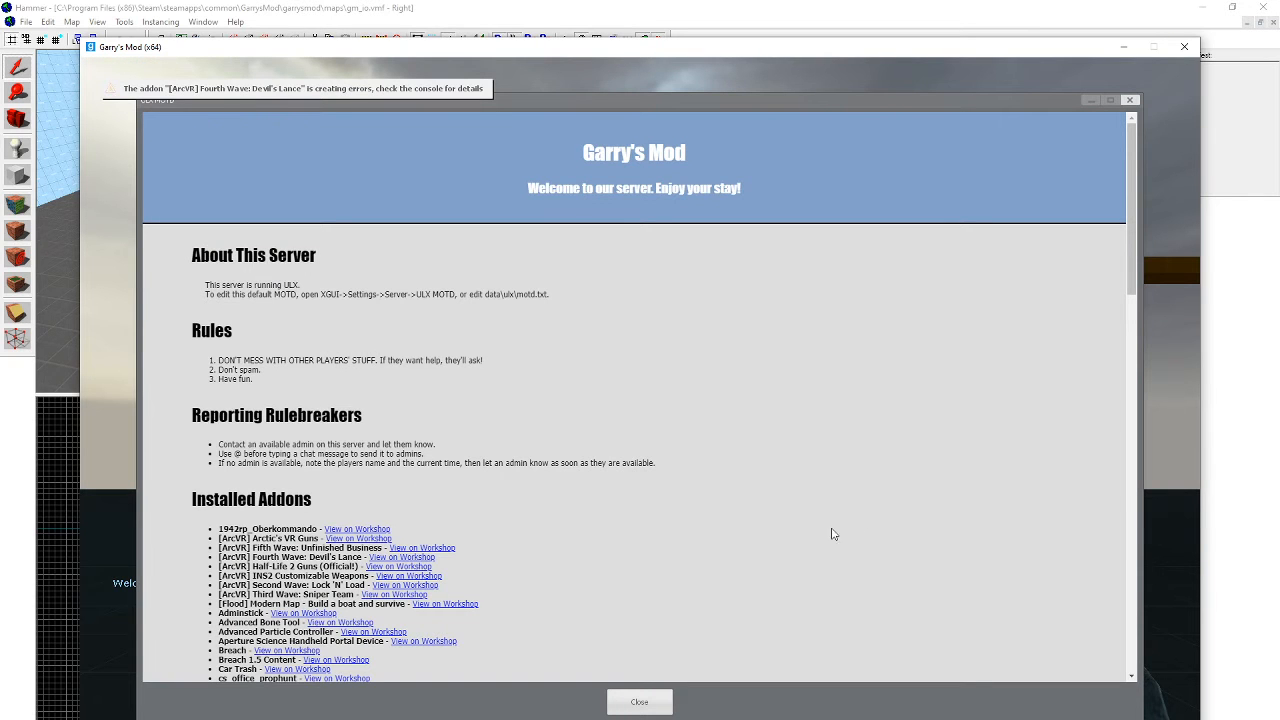
{"action": "left_click", "coordinate": [640, 702]}
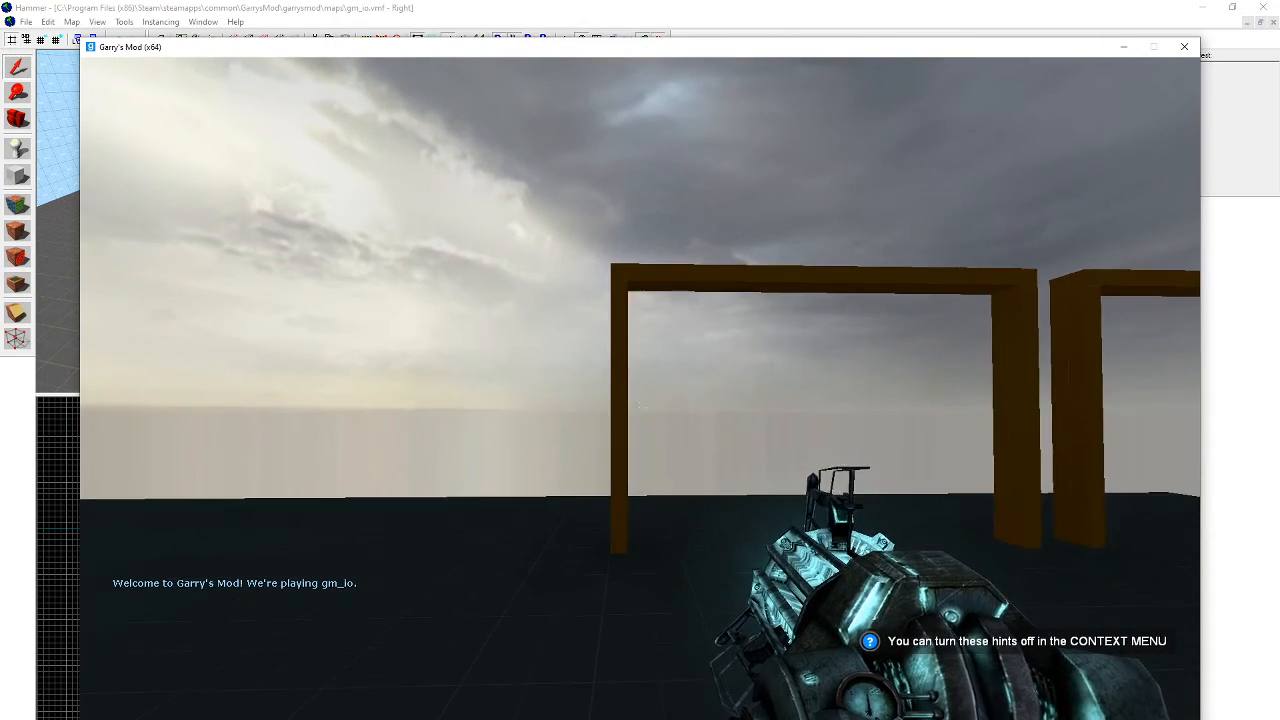
Equip the crowbar in the loaded map and face the first doorway.
{"action": "key", "text": "1"}
{"action": "key", "text": "grave"}
{"action": "key", "text": "grave"}
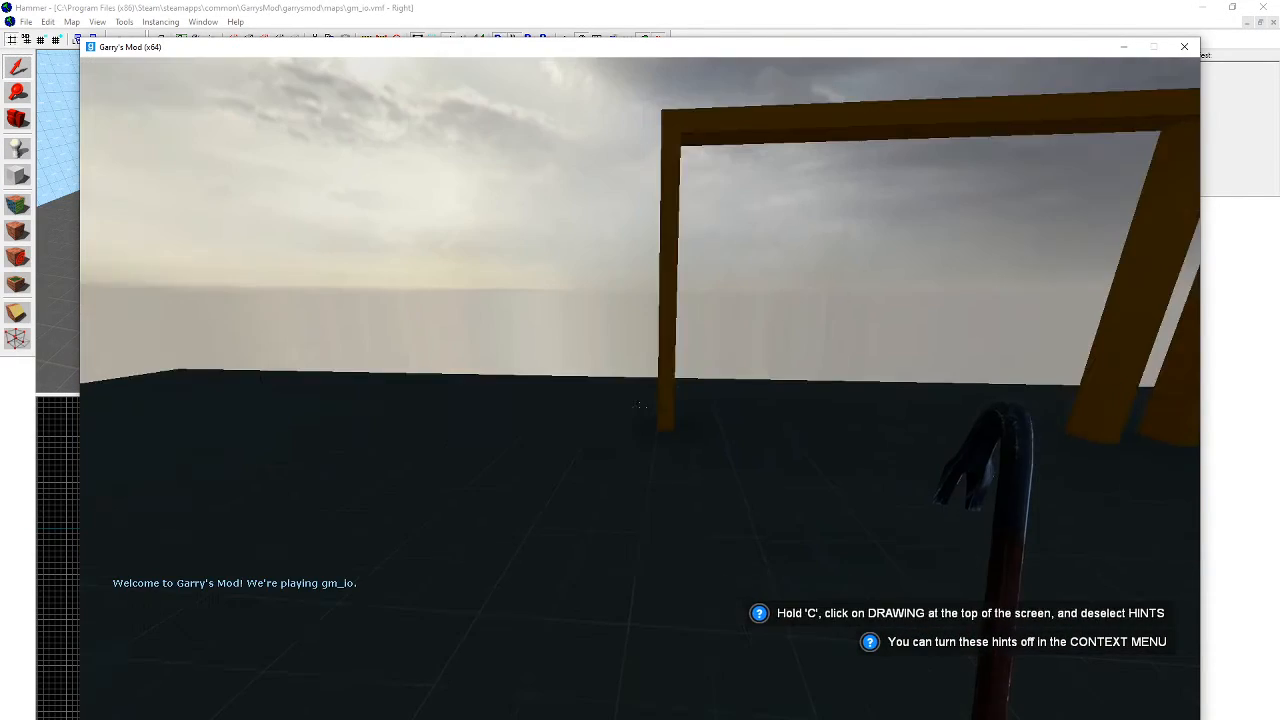
Walk back and forth through the first doorway to test its trigger's on-screen message.
{"action": "key", "text": "s"}
{"action": "key", "text": "d"}
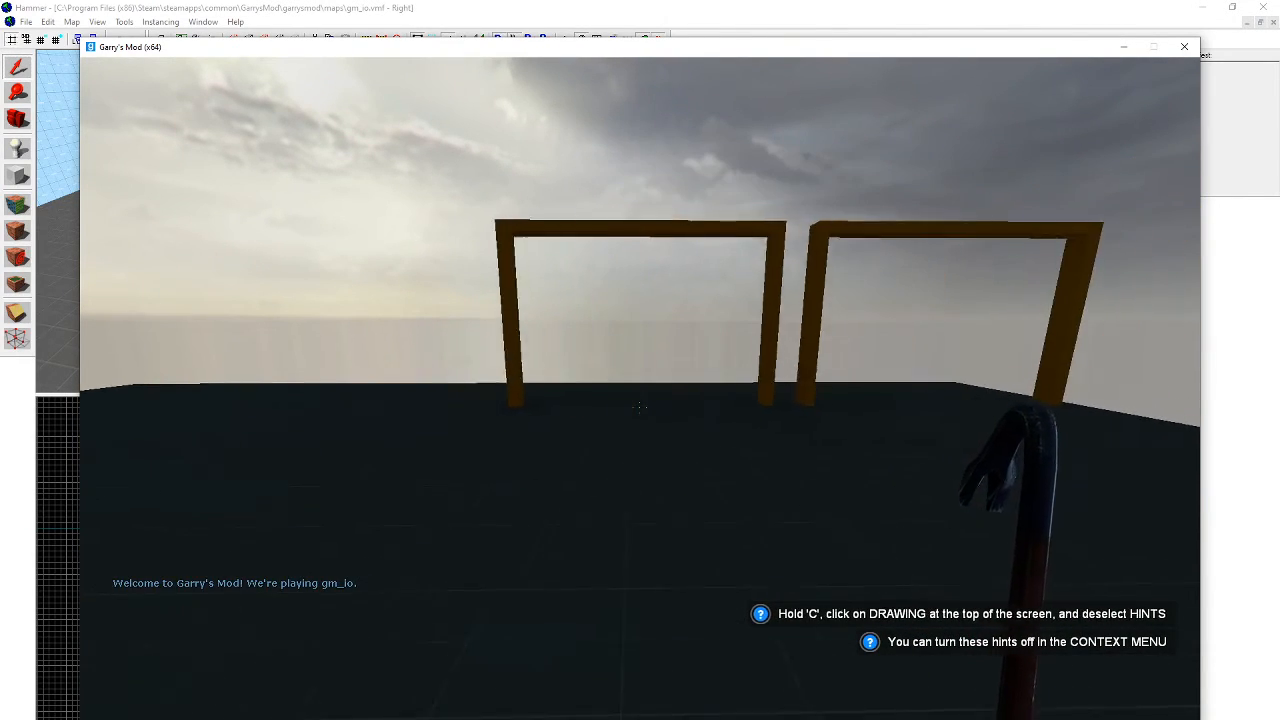
{"action": "key", "text": "w"}
{"action": "key", "text": "w"}
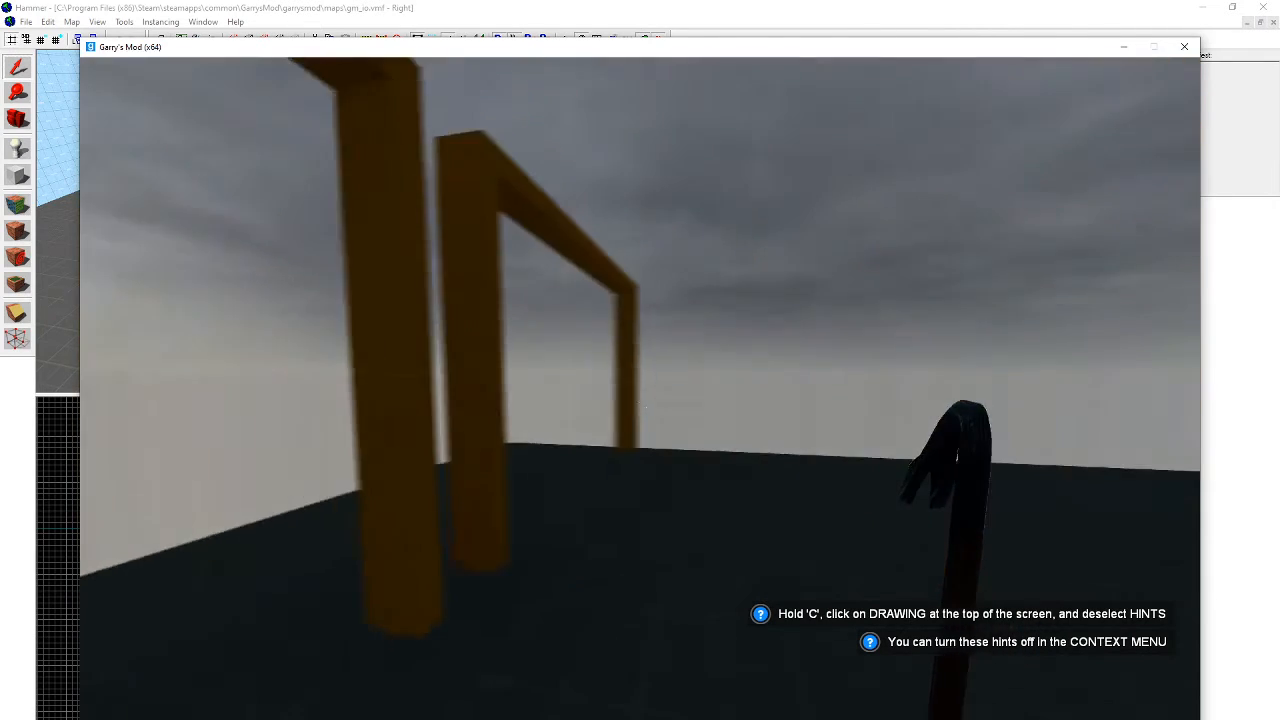
{"action": "key", "text": "s"}
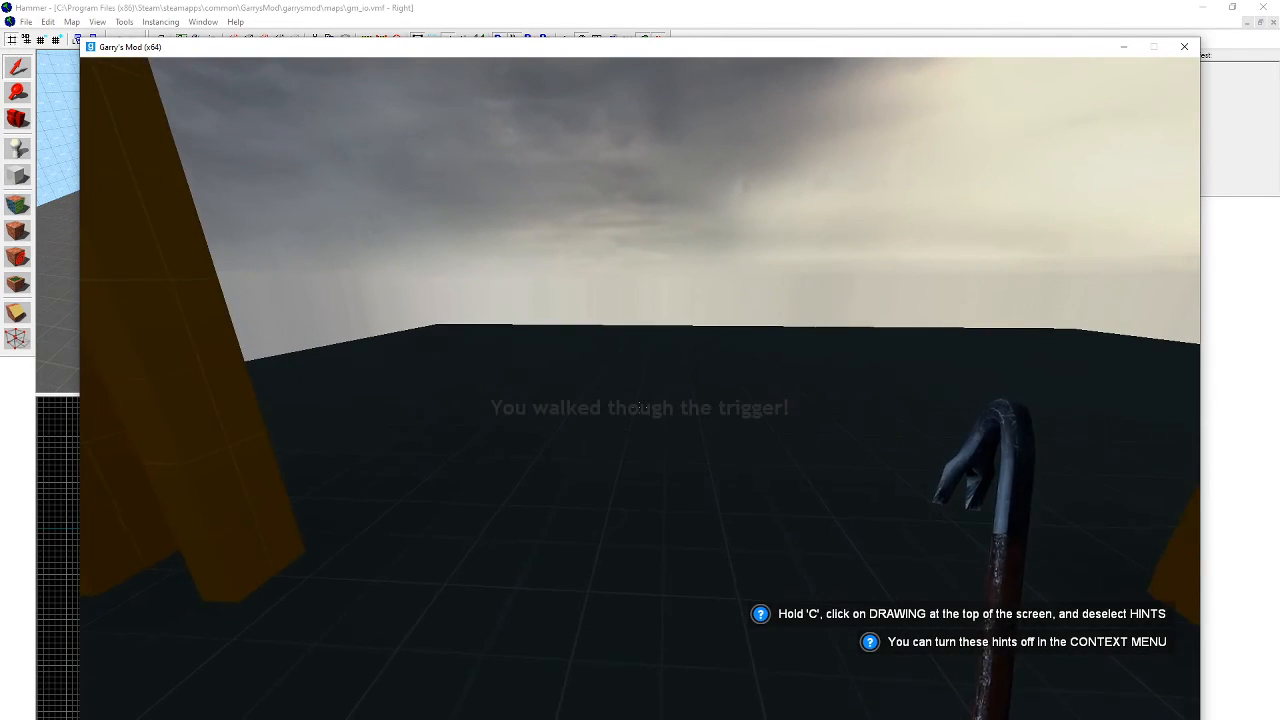
{"action": "key", "text": "d"}
{"action": "key", "text": "s"}
{"action": "key", "text": "d"}
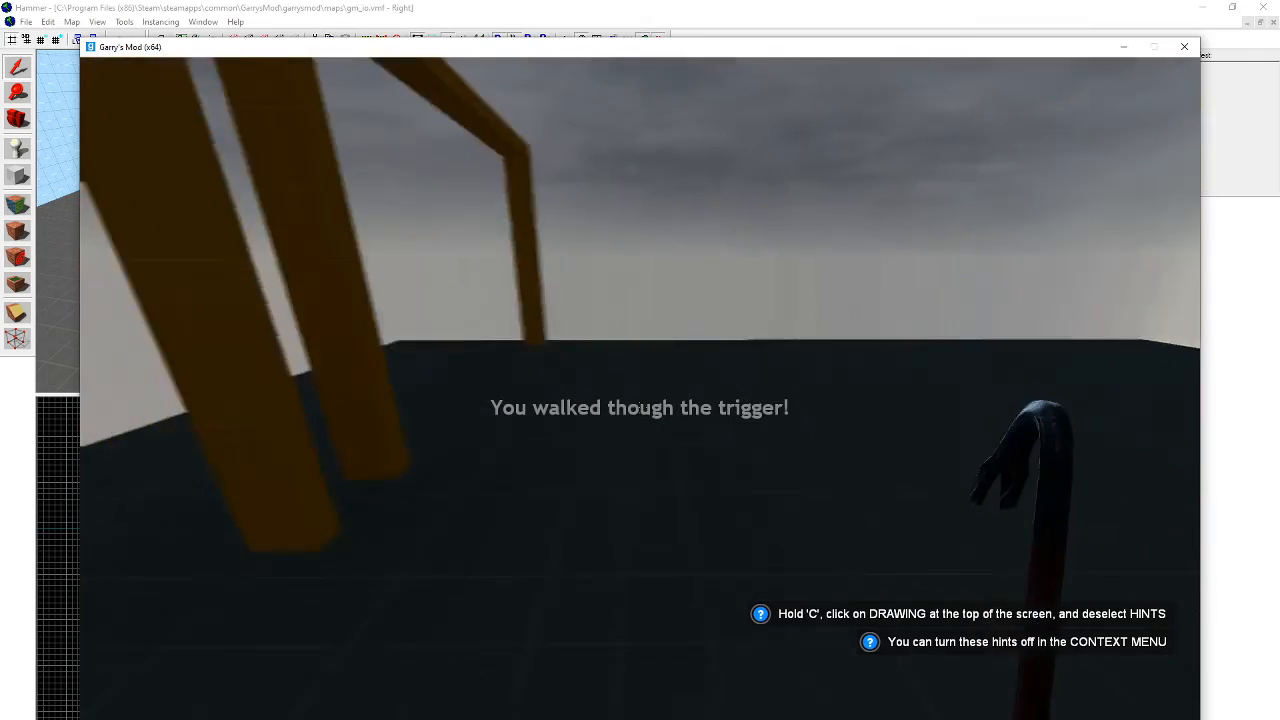
Move to the second doorway and cross it repeatedly to test the messages fired by the logic_case.
{"action": "key", "text": "w"}
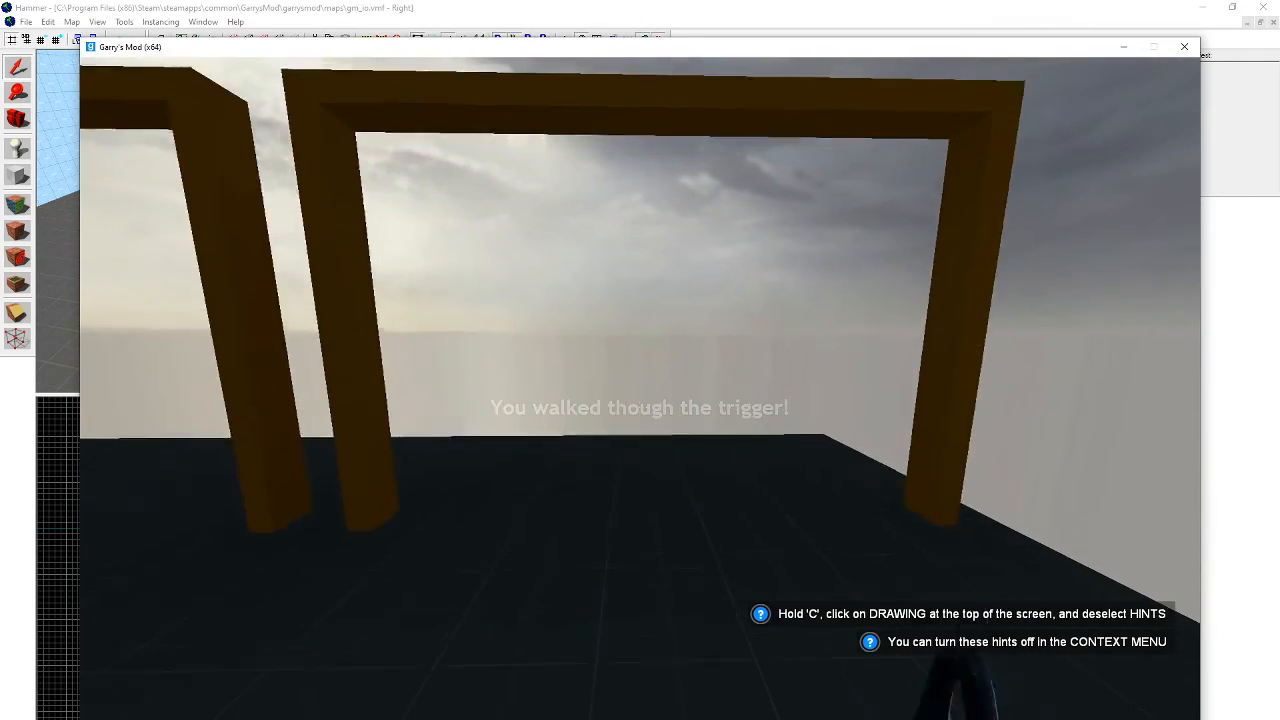
{"action": "key", "text": "s"}
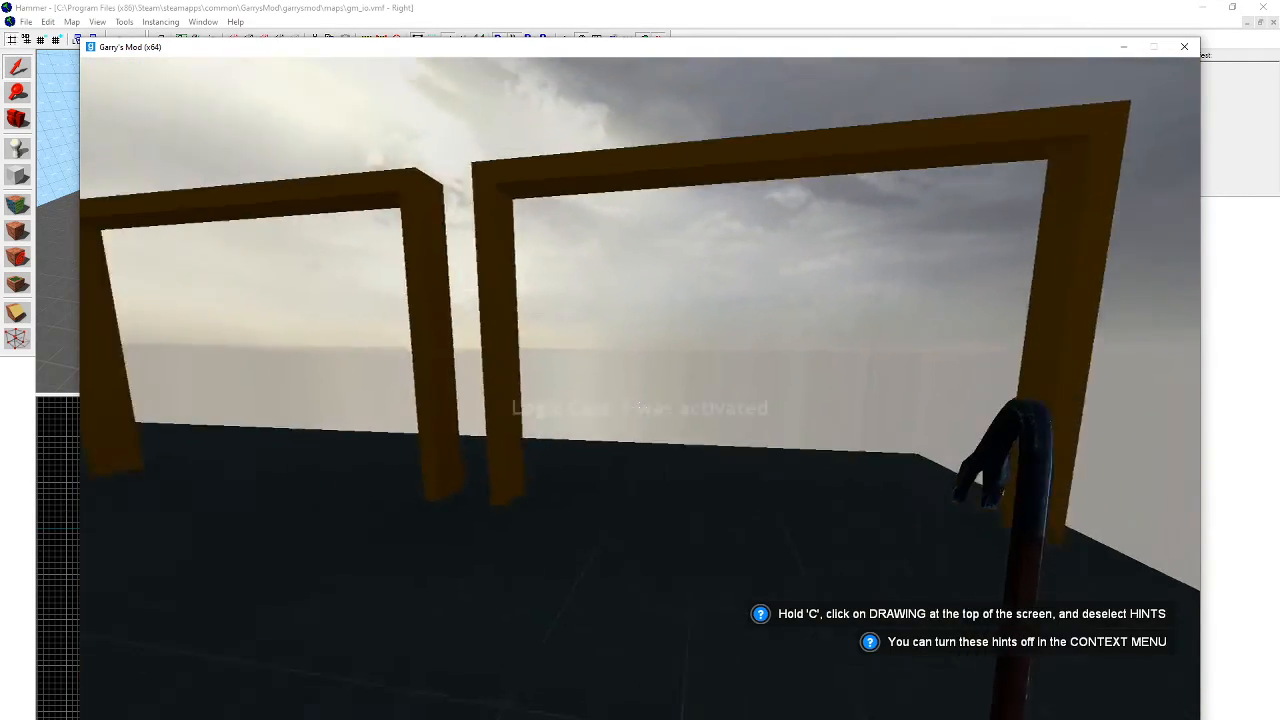
{"action": "key", "text": "a"}
{"action": "key", "text": "d"}
{"action": "key", "text": "a"}
{"action": "key", "text": "d"}
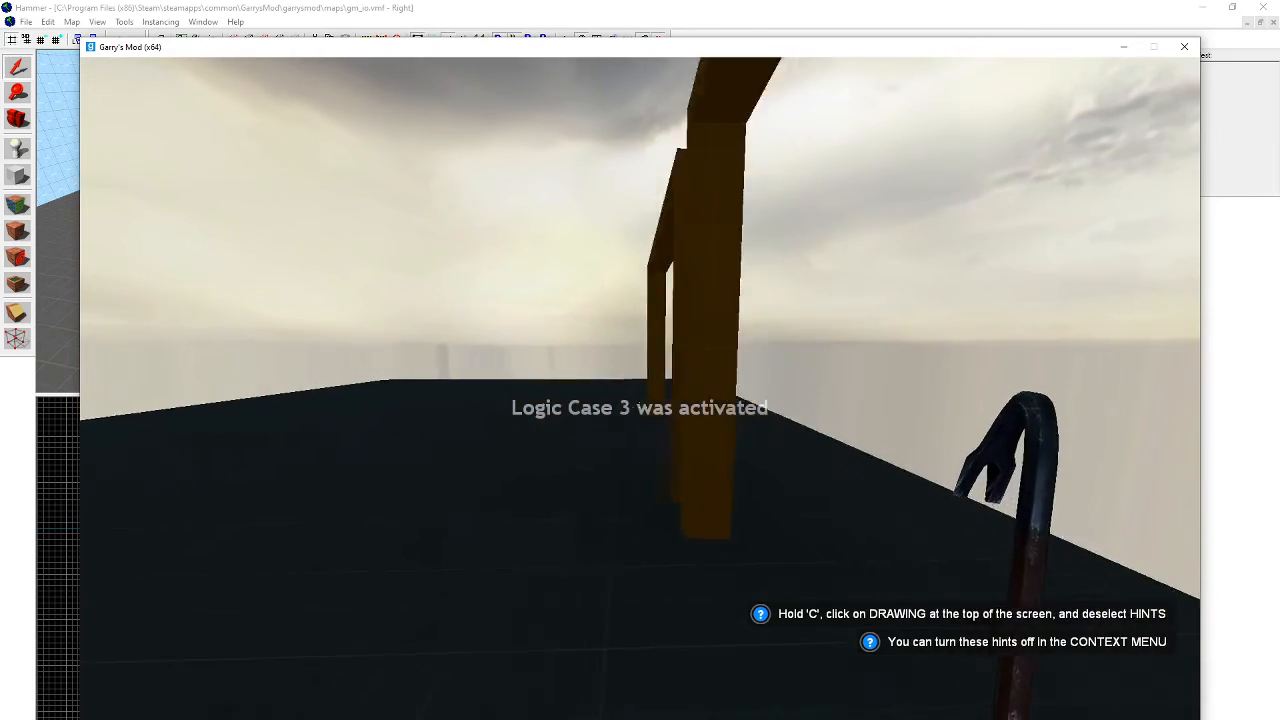
{"action": "key", "text": "a"}
{"action": "key", "text": "d"}
{"action": "key", "text": "a"}
{"action": "key", "text": "d"}
{"action": "key", "text": "a"}
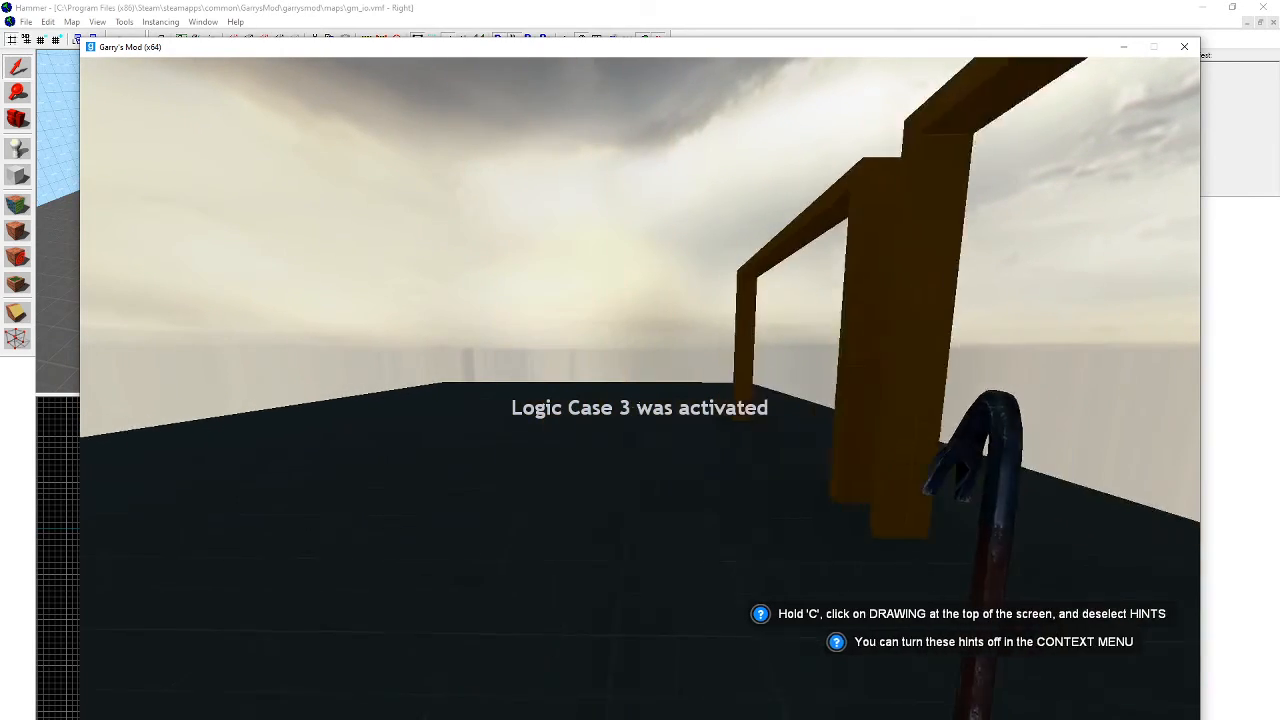
{"action": "key", "text": "w"}
{"action": "key", "text": "d"}
{"action": "key", "text": "s"}
{"action": "key", "text": "a"}
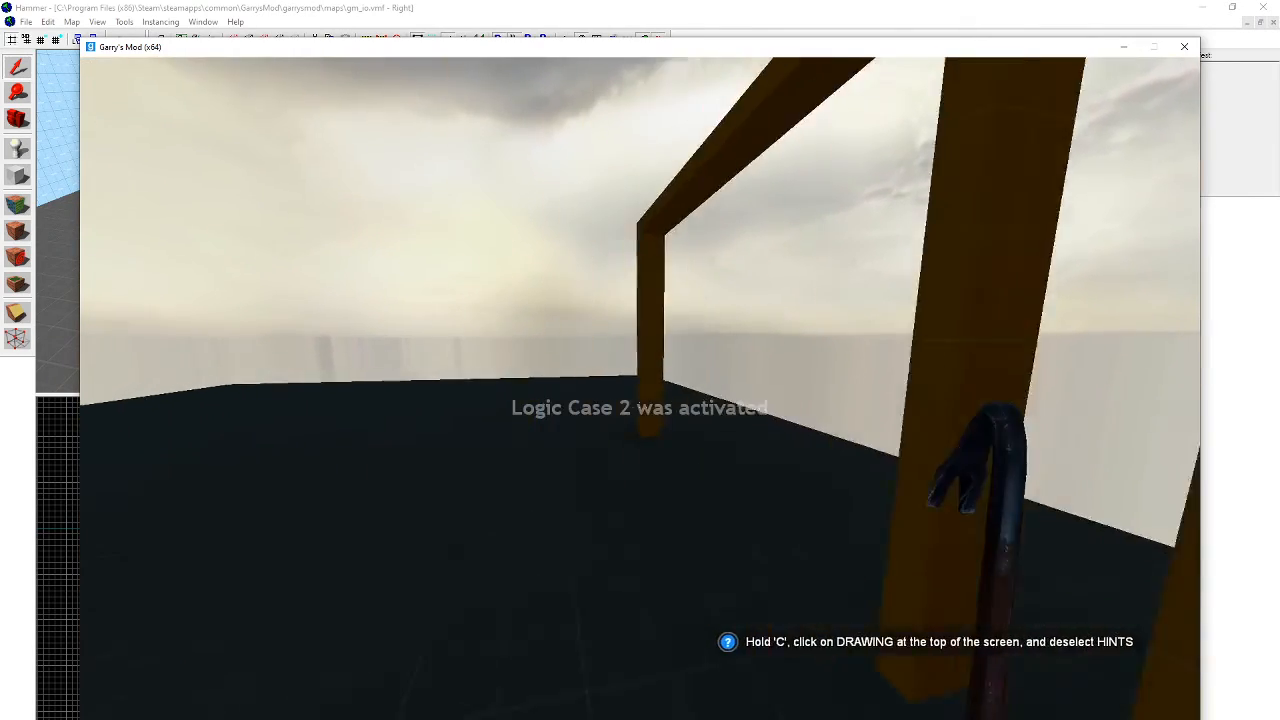
Pass between the two doorways to compare the first doorway's trigger output with the logic_case output.
{"action": "key", "text": "d"}
{"action": "key", "text": "w"}
{"action": "key", "text": "s"}
{"action": "key", "text": "a"}
{"action": "key", "text": "d"}
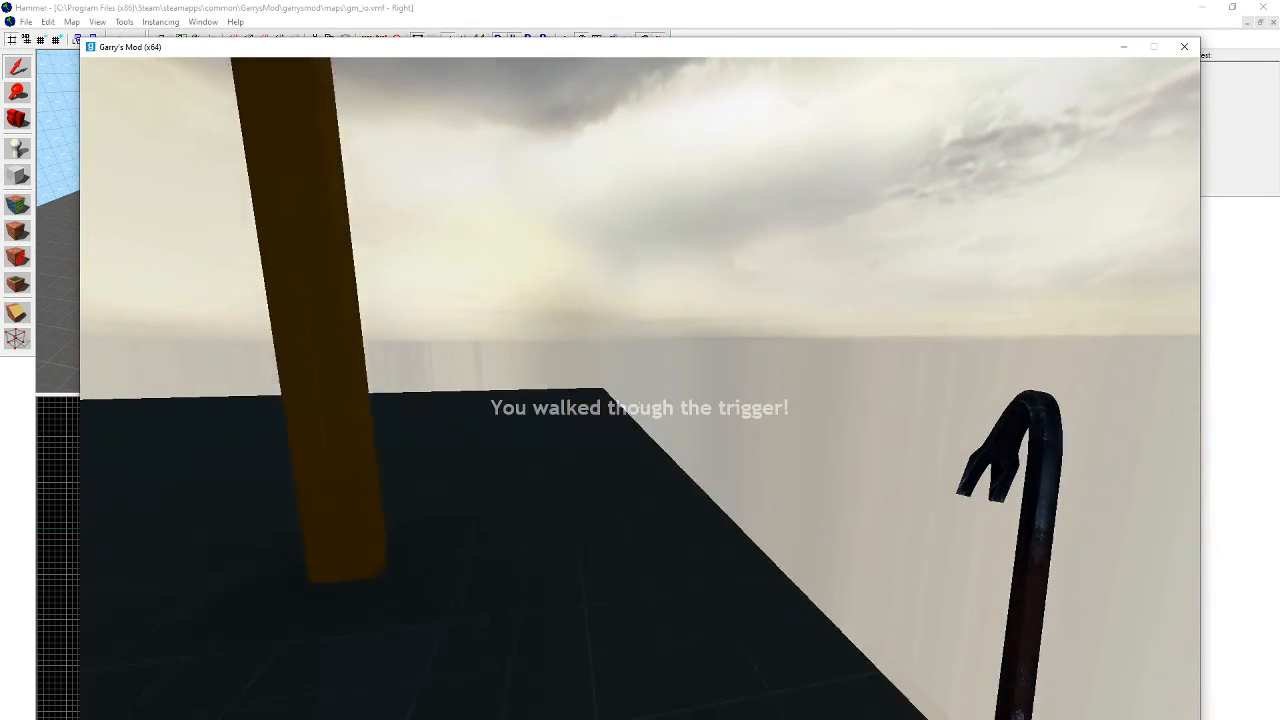
Back away from the two doorways and pause the game to bring up its main menu.
{"action": "key", "text": "a"}
{"action": "key", "text": "s"}
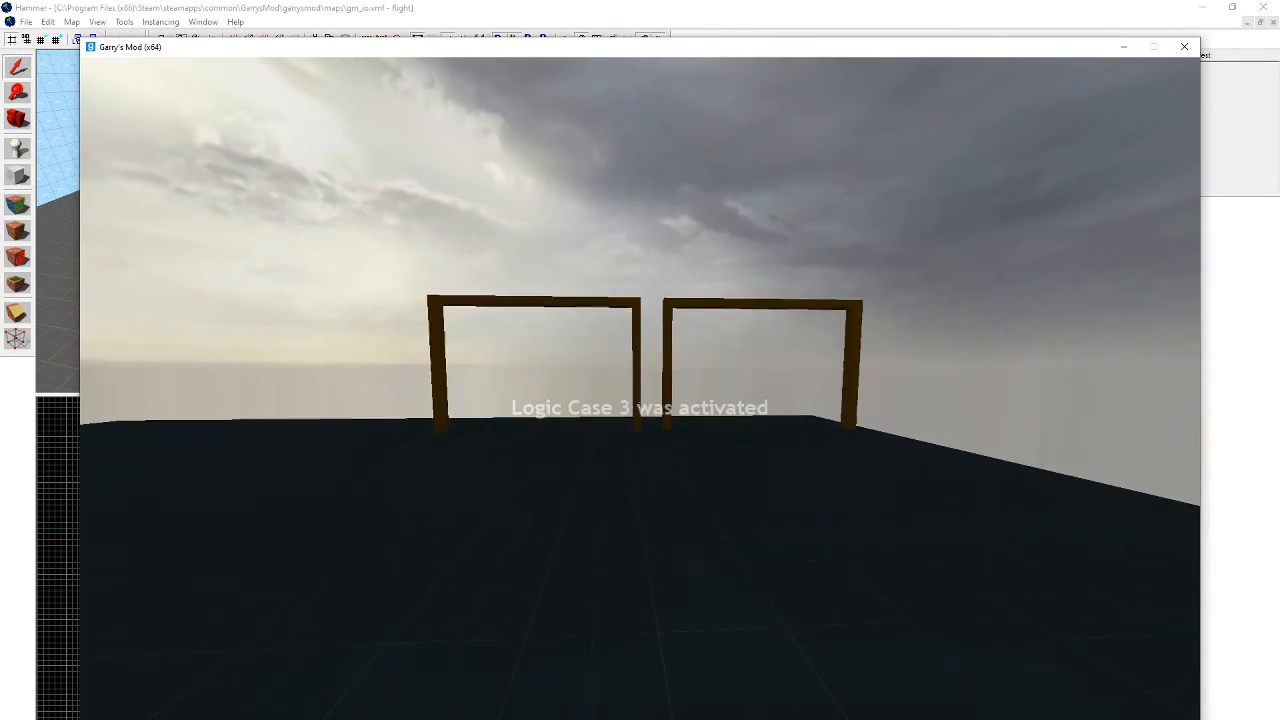
{"action": "key", "text": "w"}
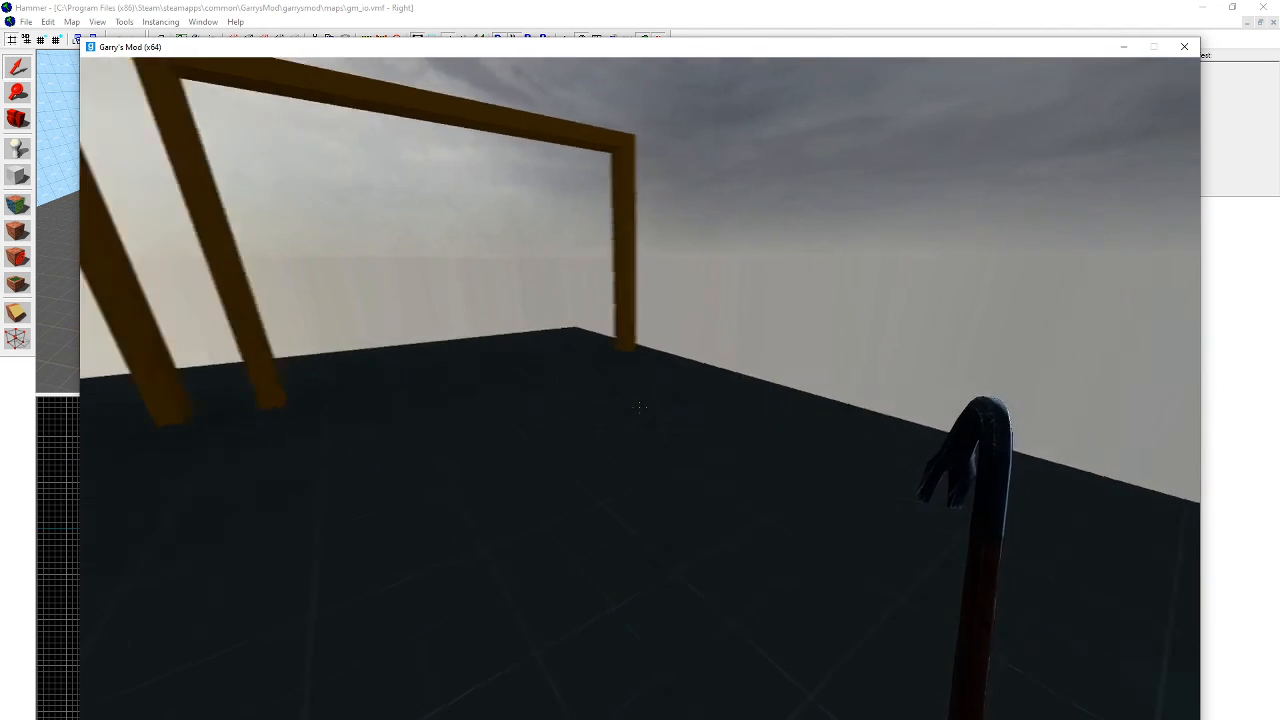
{"action": "key", "text": "Escape"}
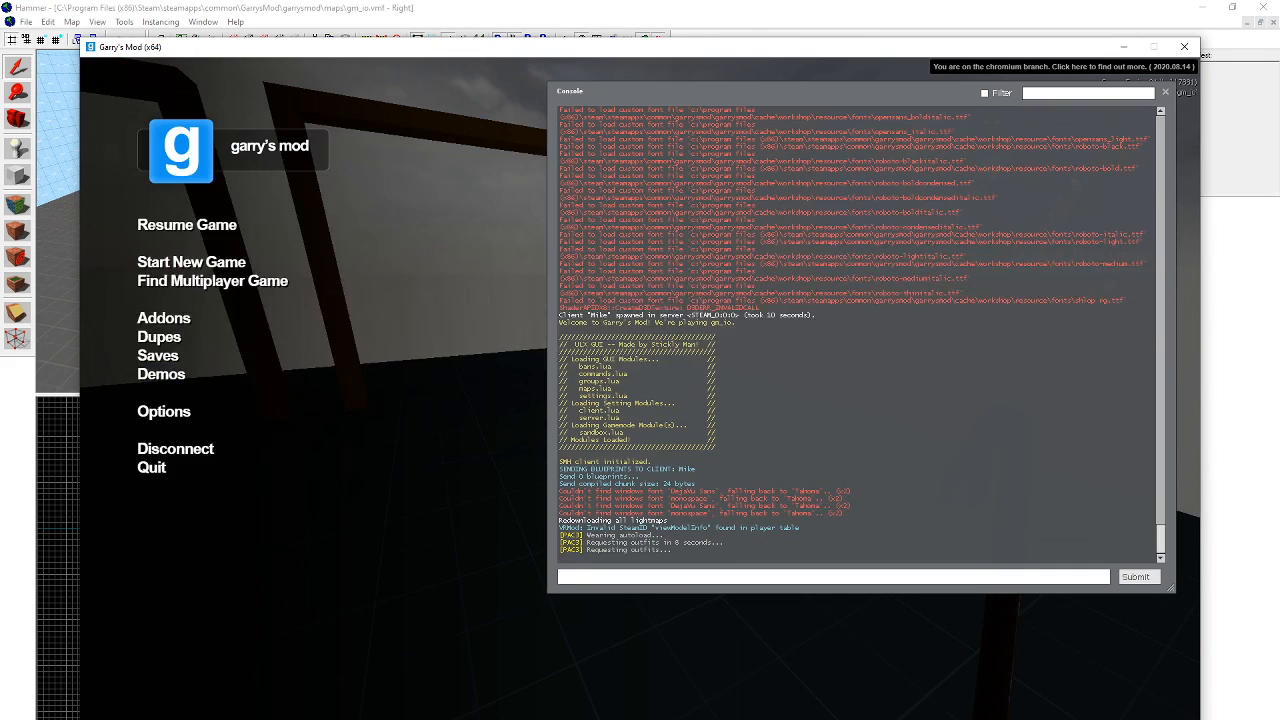